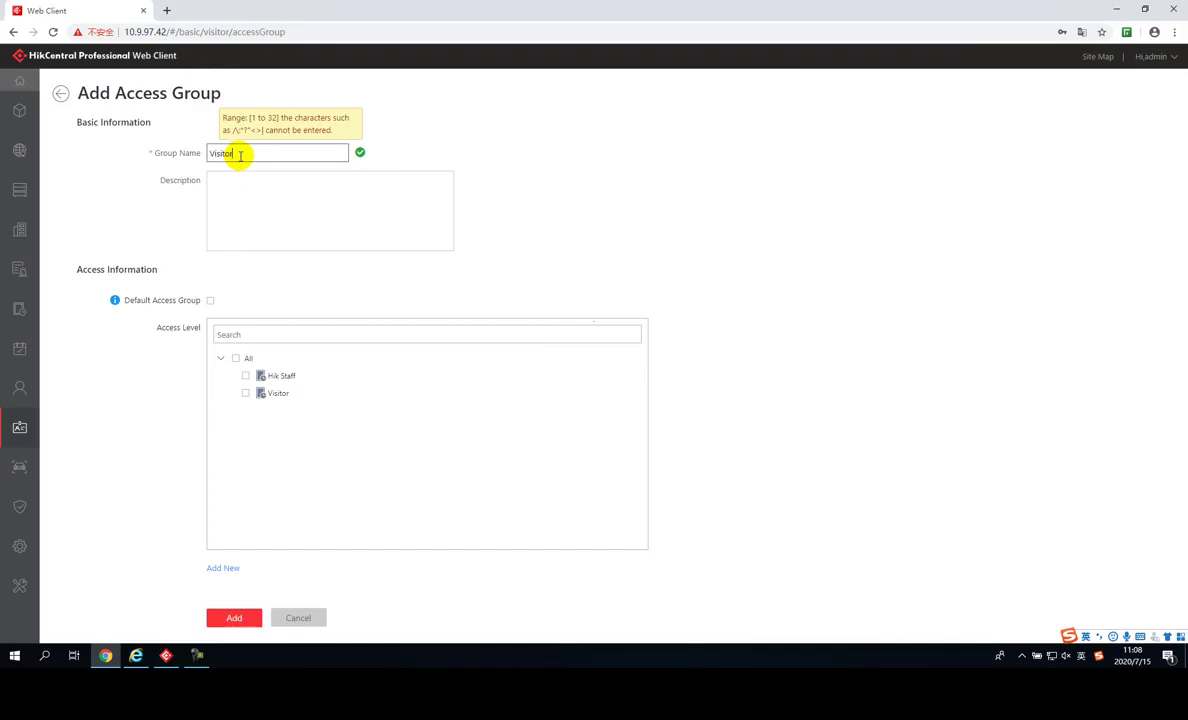
Begin a new access level for the Visitor access group and start naming it
mouse_move(246, 401)
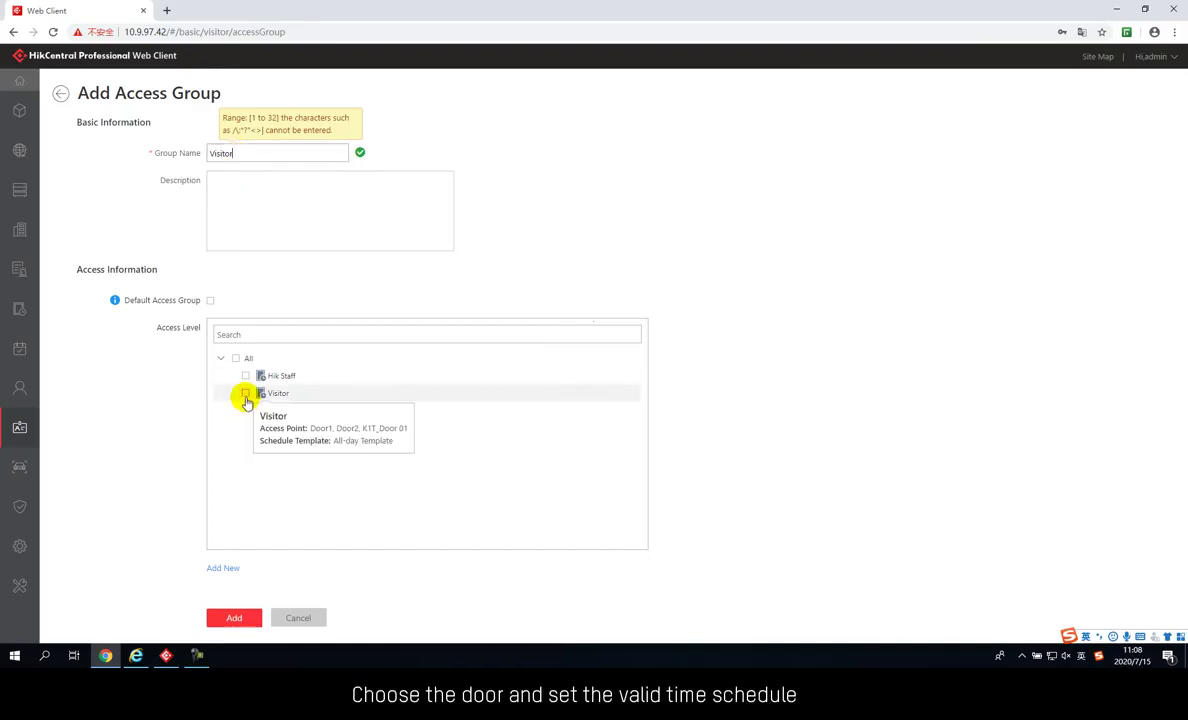
left_click(226, 566)
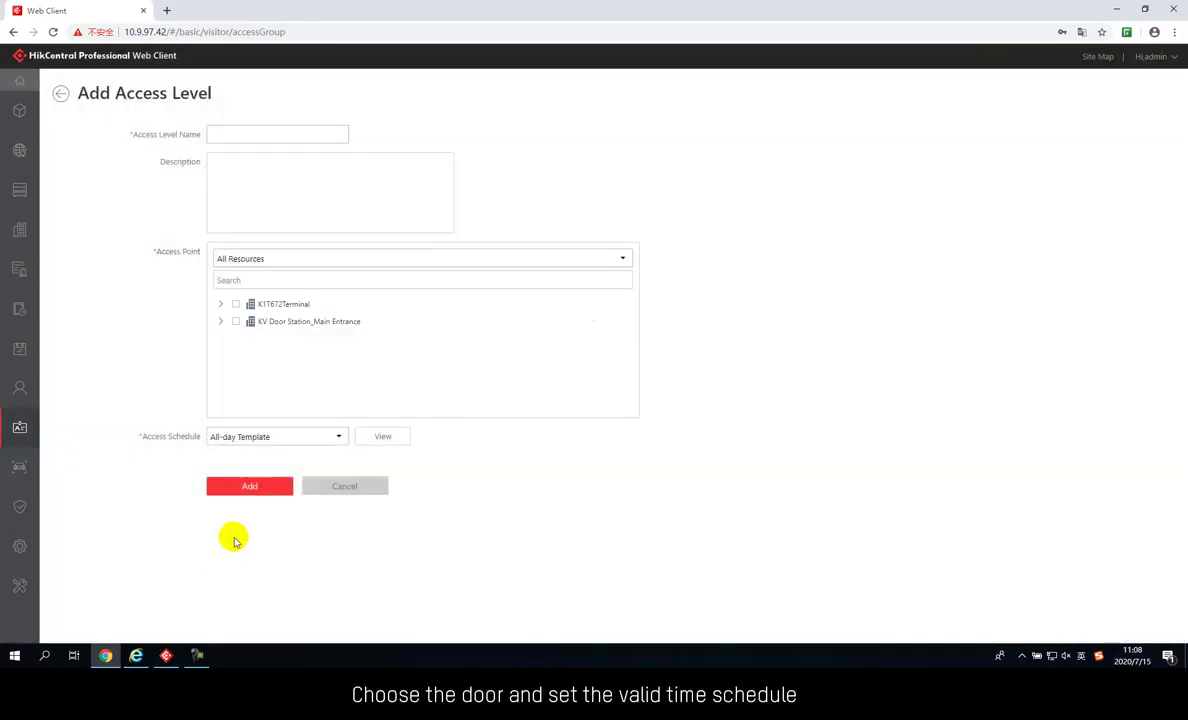
left_click(236, 137)
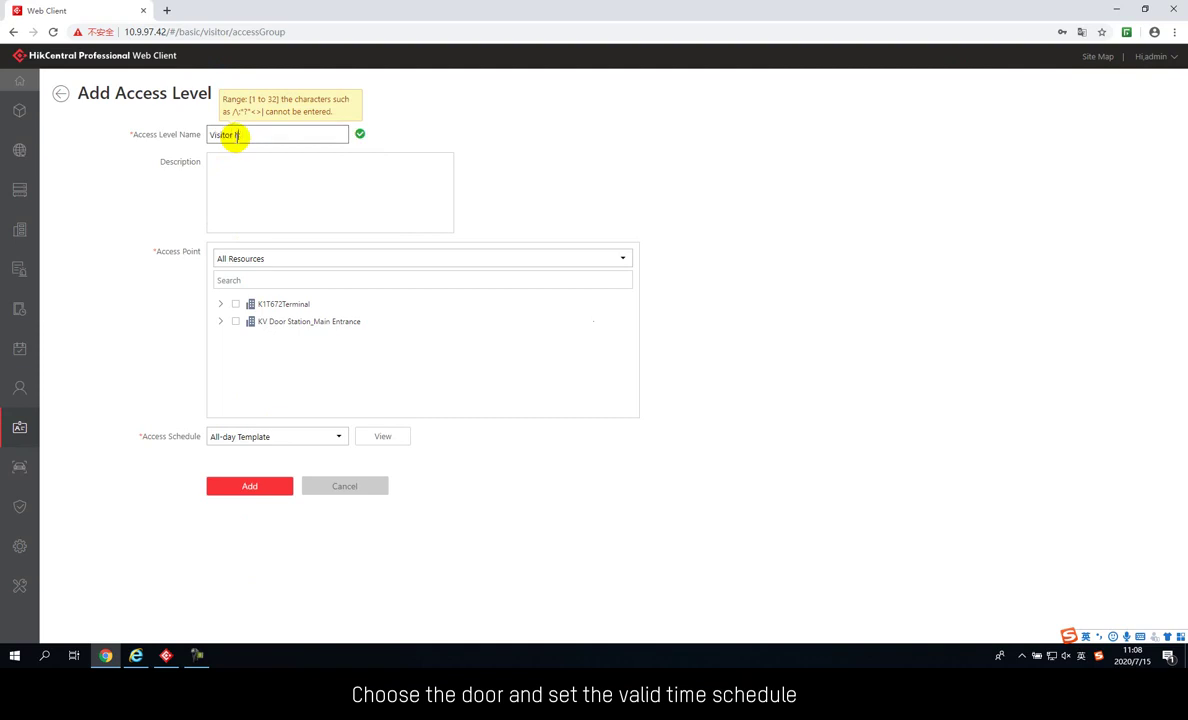
Create the all-day 'Visitor level' for K1T672Terminal and save the Visitor access group
type("Visitor level")
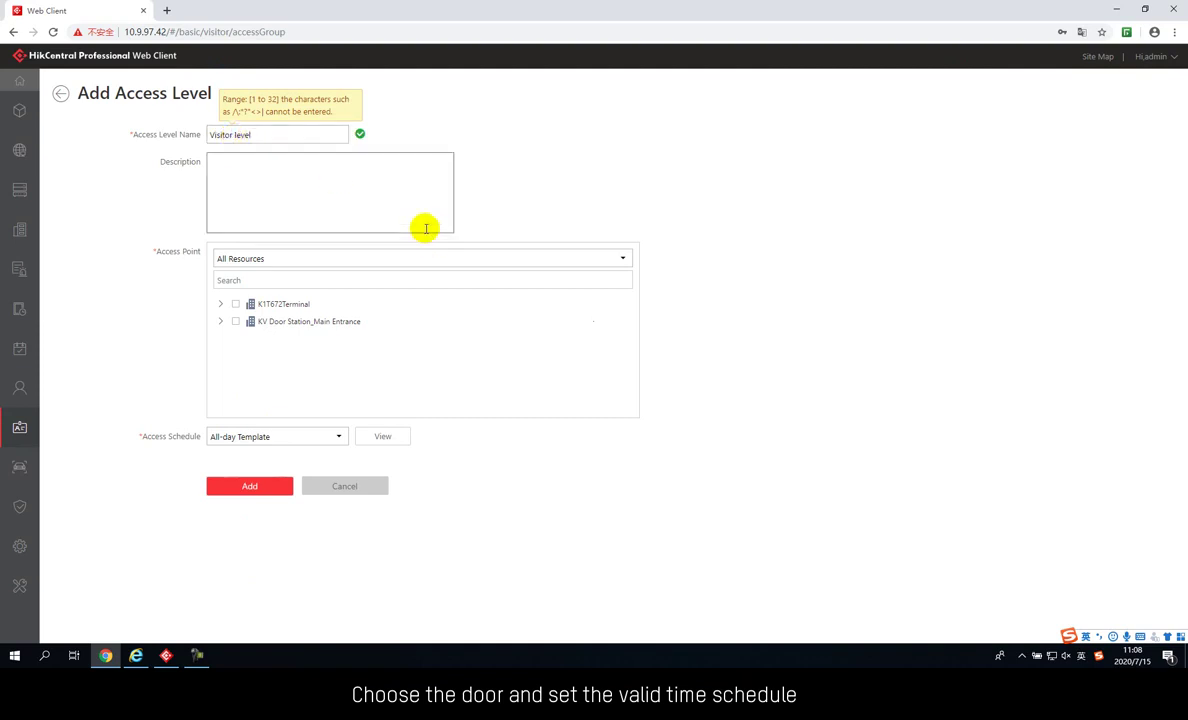
left_click(233, 306)
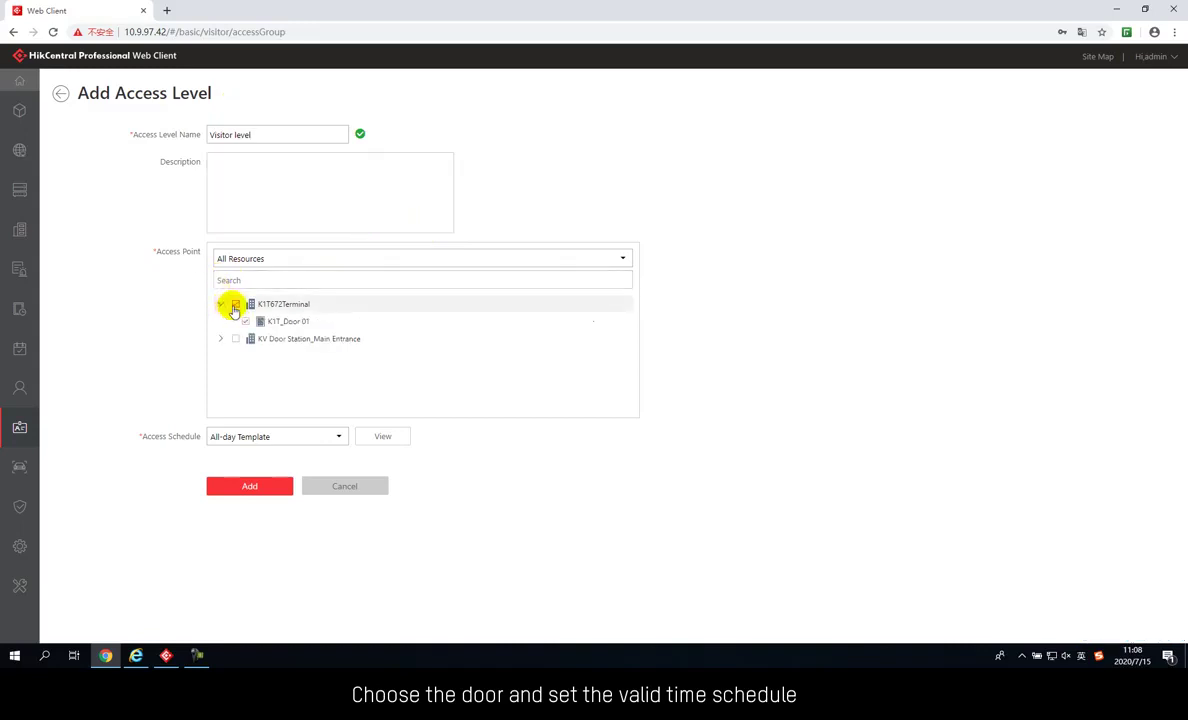
left_click(335, 440)
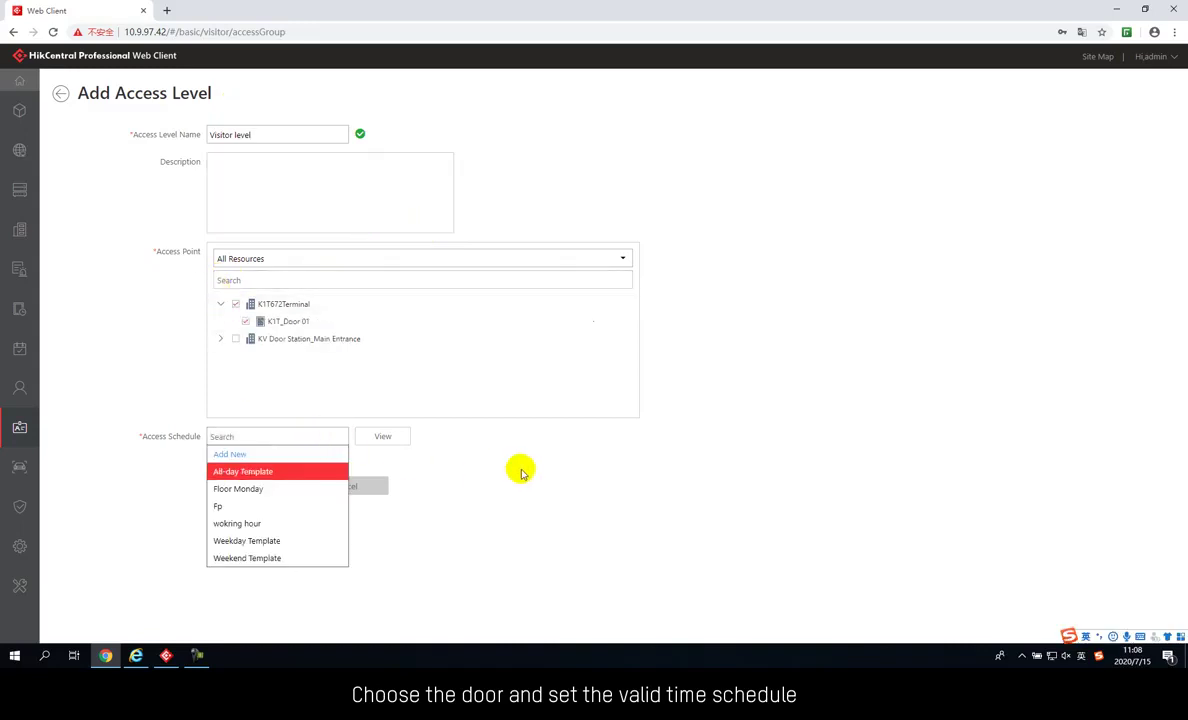
left_click(300, 470)
left_click(291, 489)
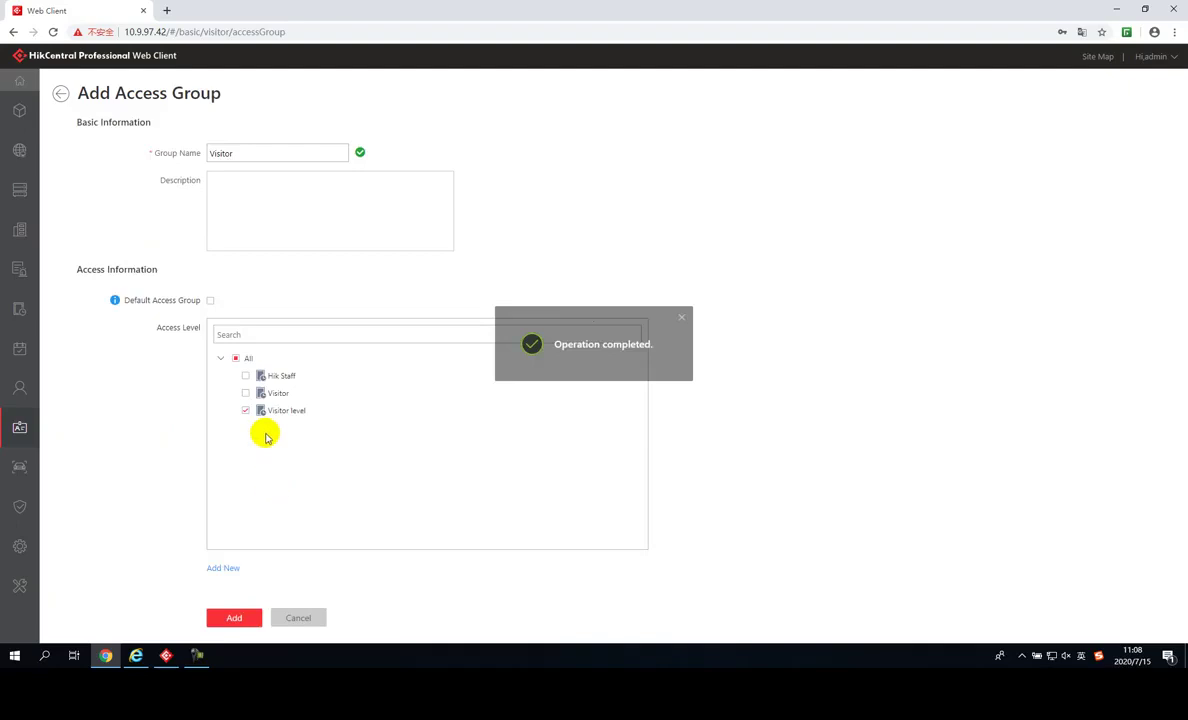
left_click(236, 618)
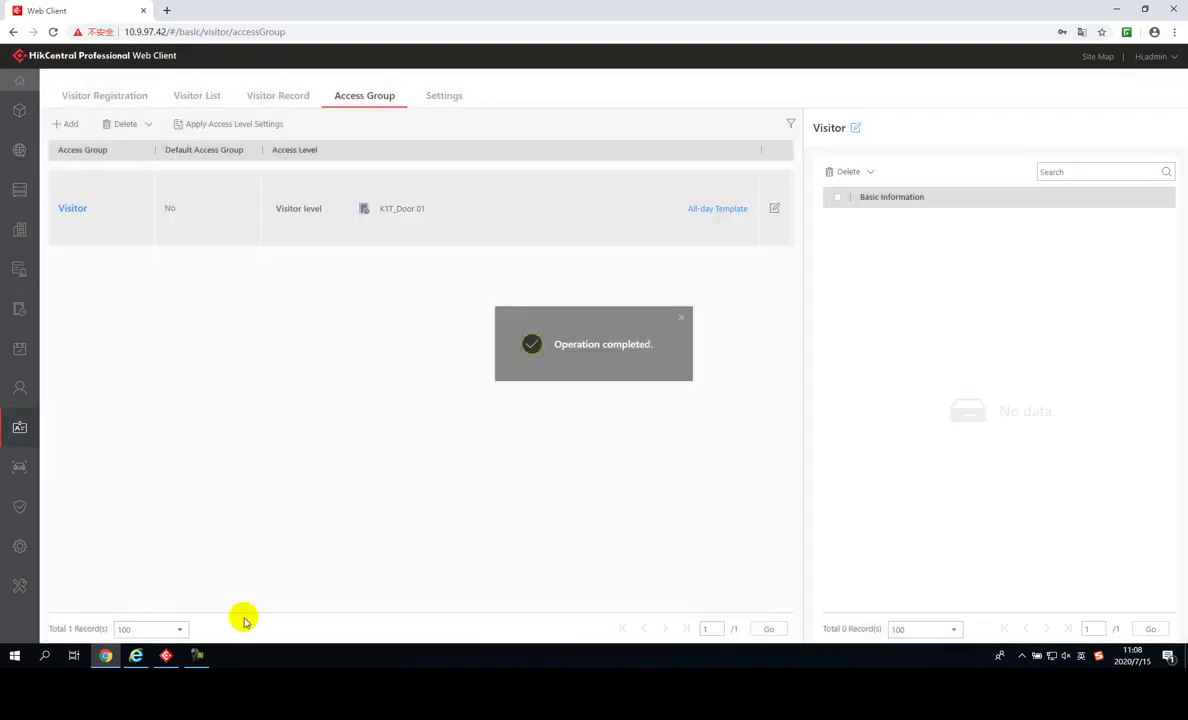
Start registering a new visitor from Visitor Registration
left_click(104, 96)
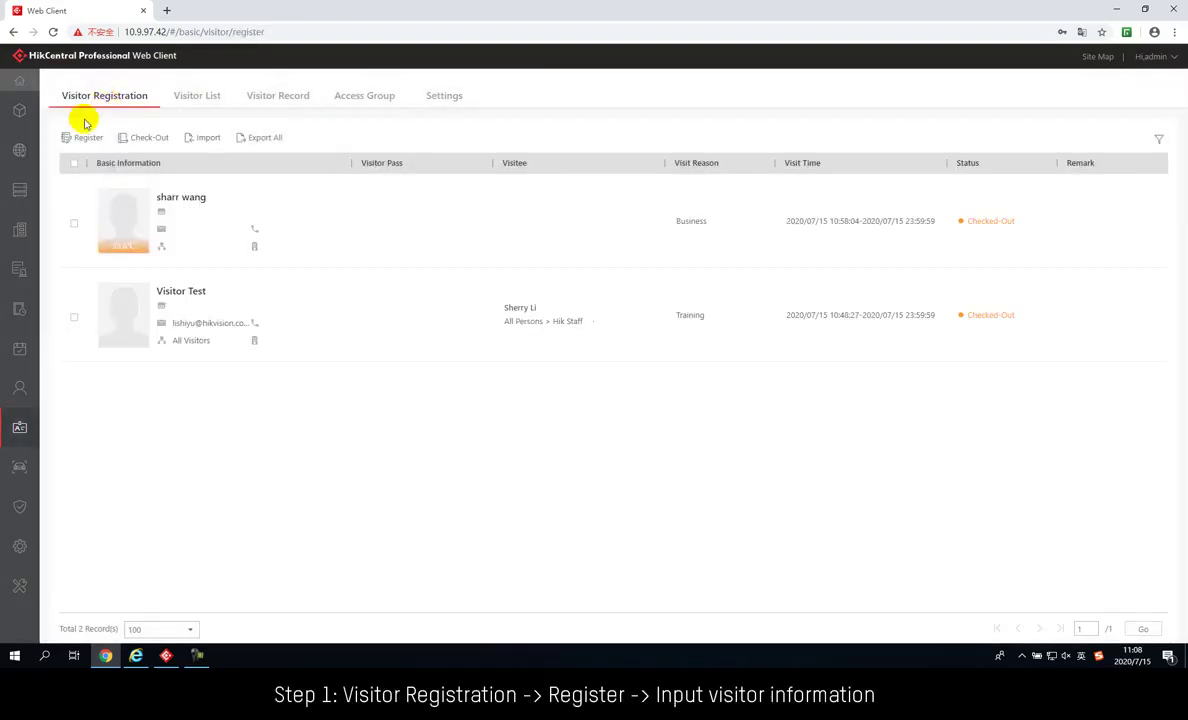
left_click(76, 137)
left_click(263, 151)
type("vi")
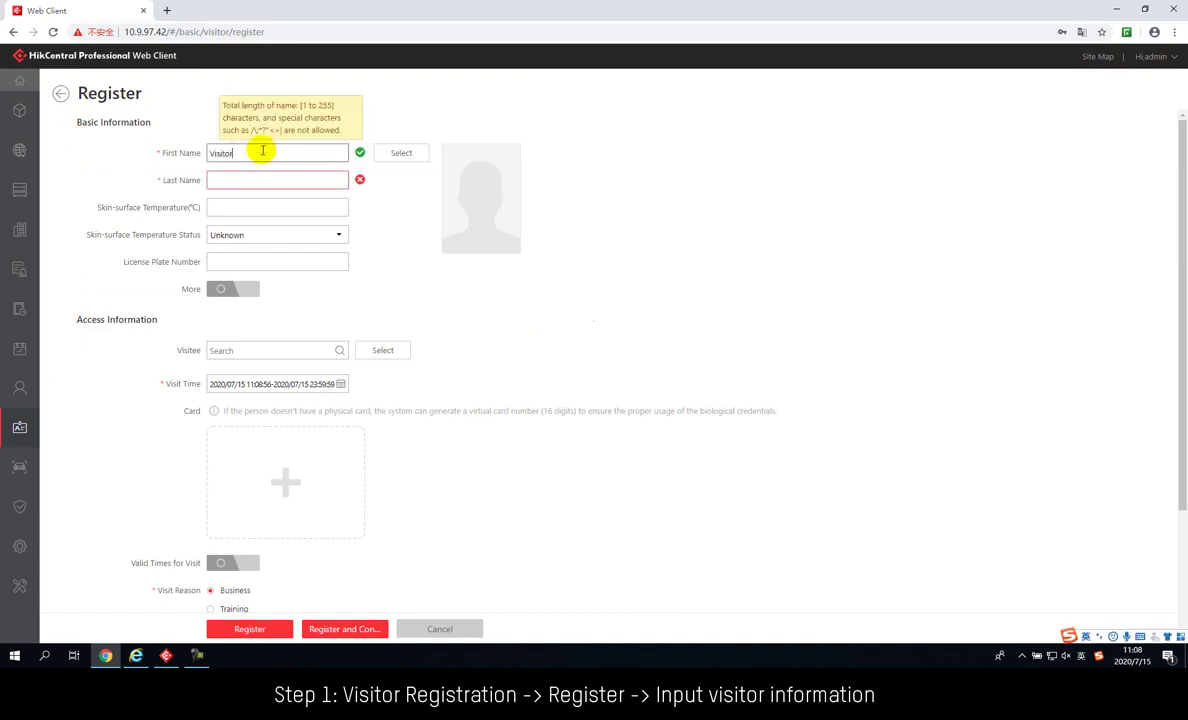
left_click(254, 178)
type("L")
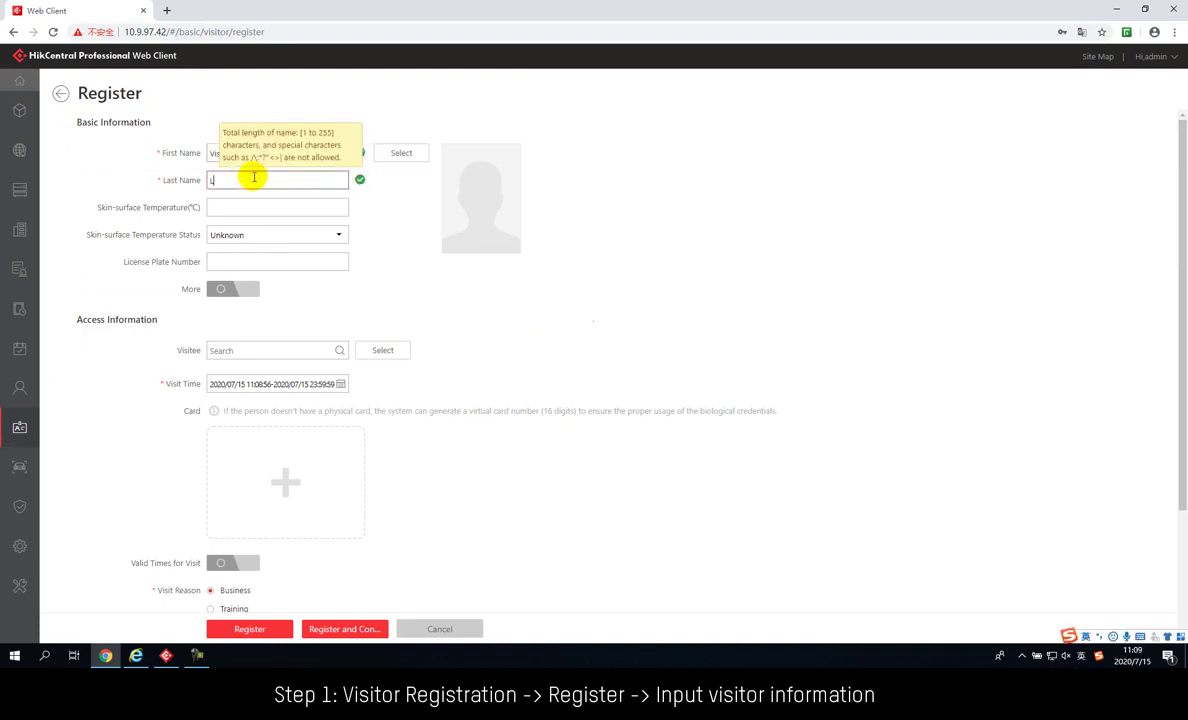
type("ee")
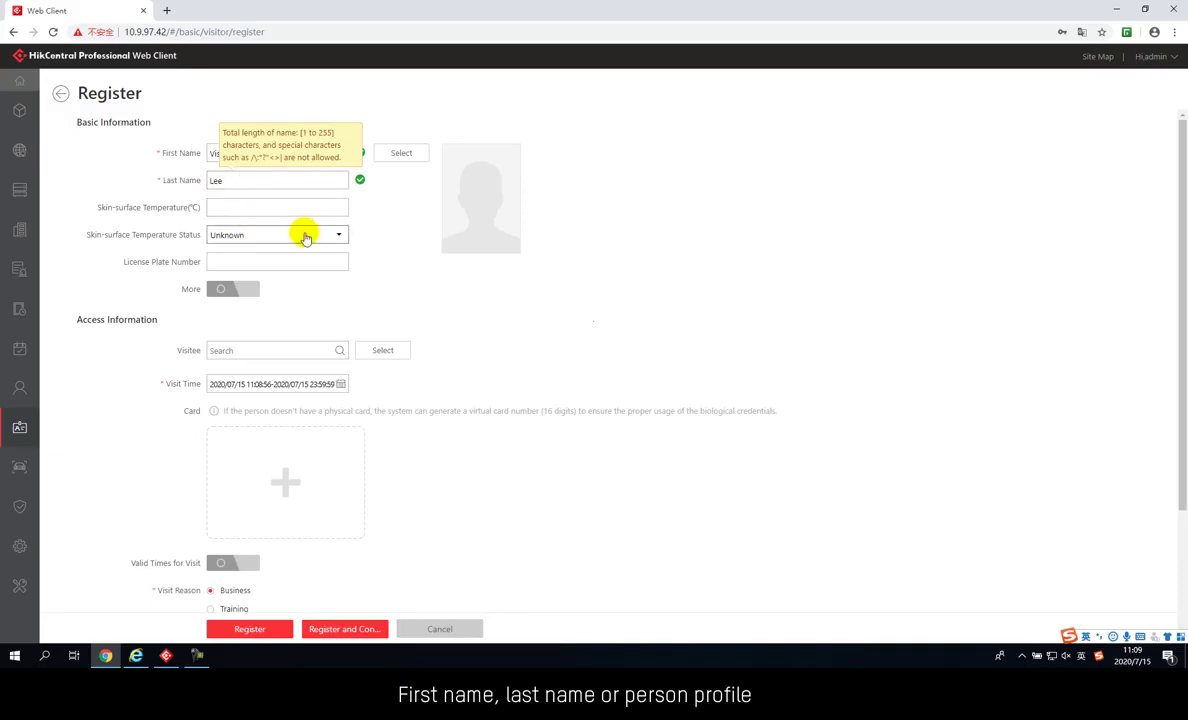
mouse_move(459, 190)
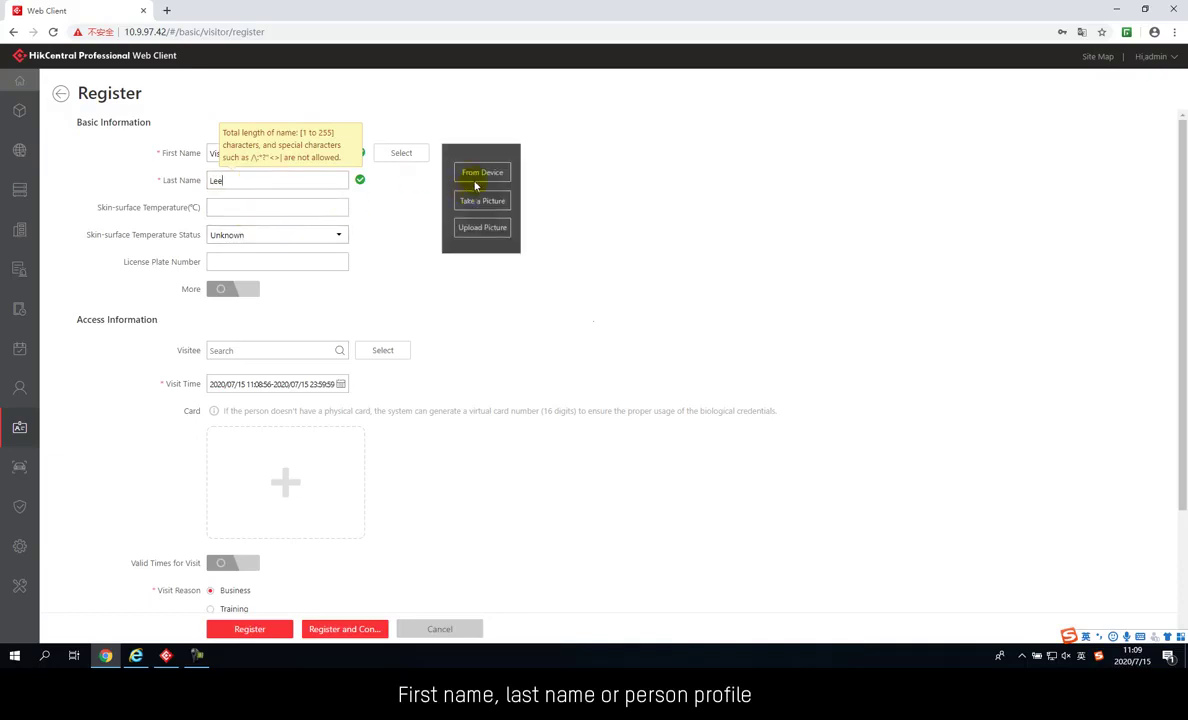
left_click(309, 258)
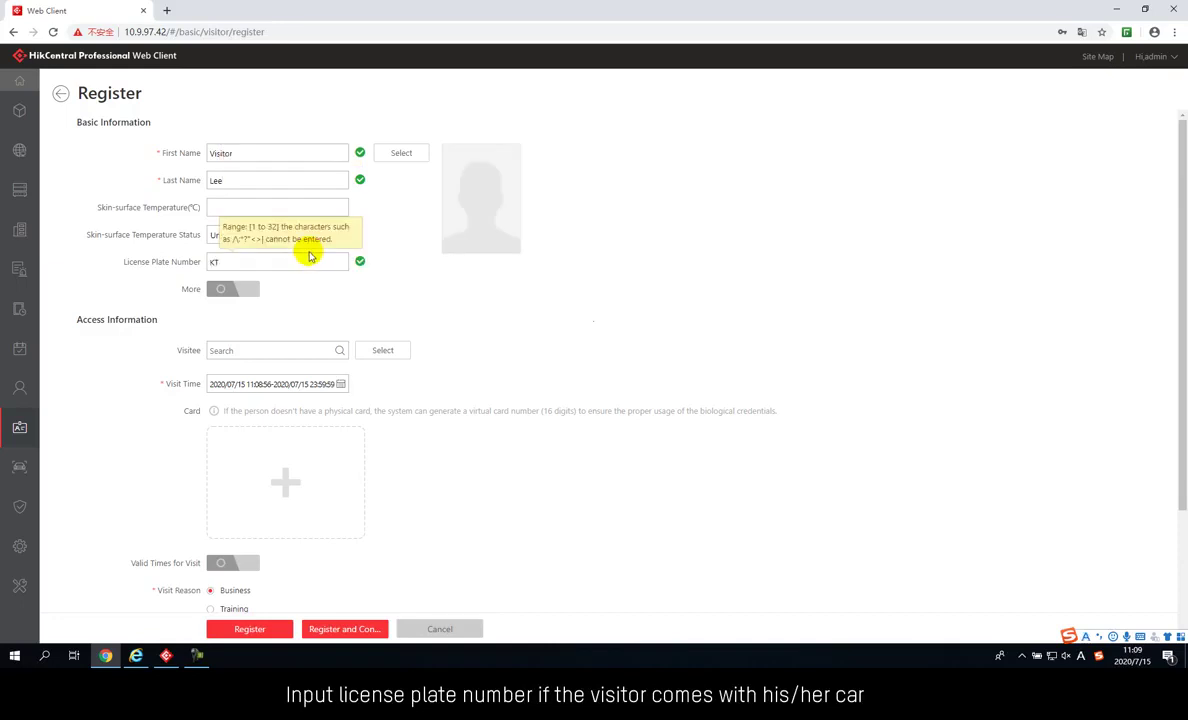
Show the extra details, keep ID type Identity Card, and start the visitor's email
left_click(225, 288)
left_click(331, 317)
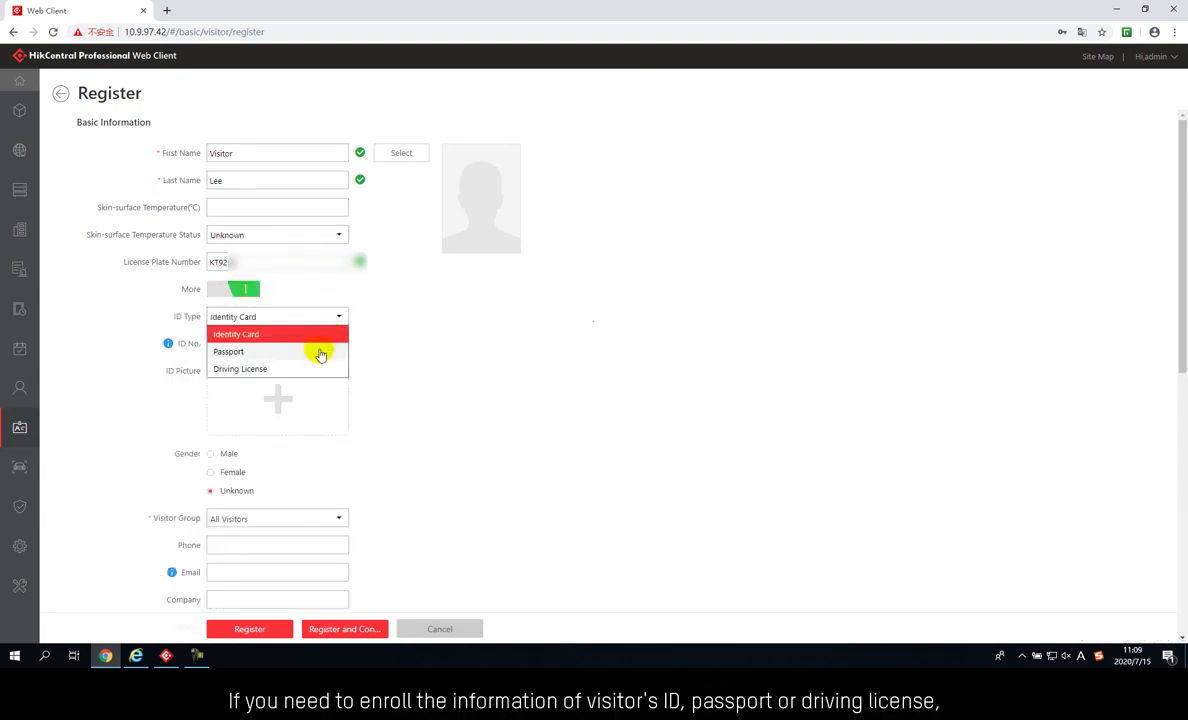
left_click(362, 300)
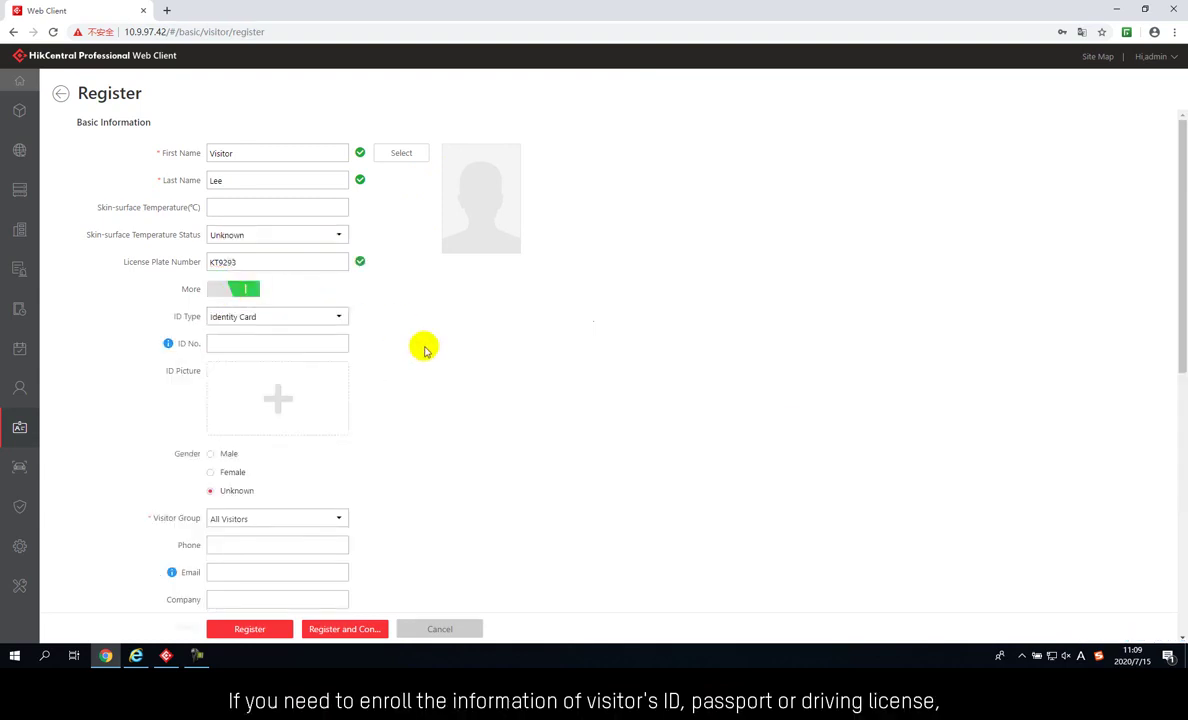
scroll(424, 350, "down", 2)
left_click(268, 384)
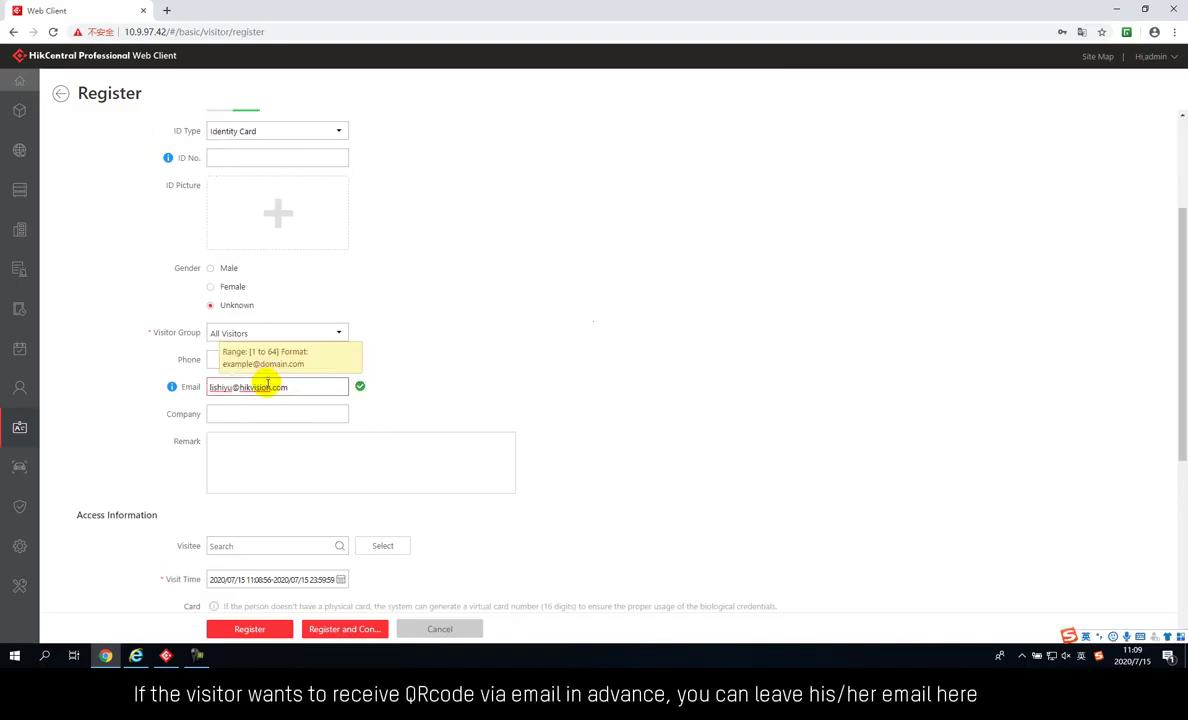
Search by person name and choose the found employee as the visitee
scroll(290, 420, "down", 1)
left_click(290, 422)
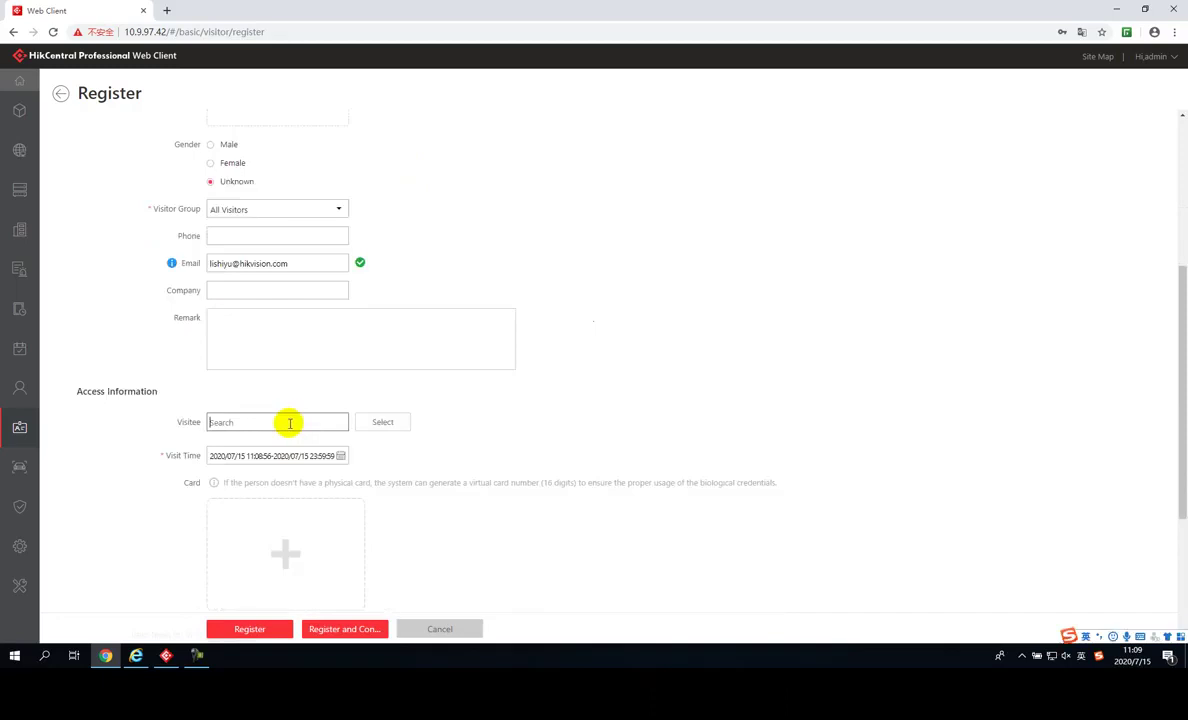
type("Sher")
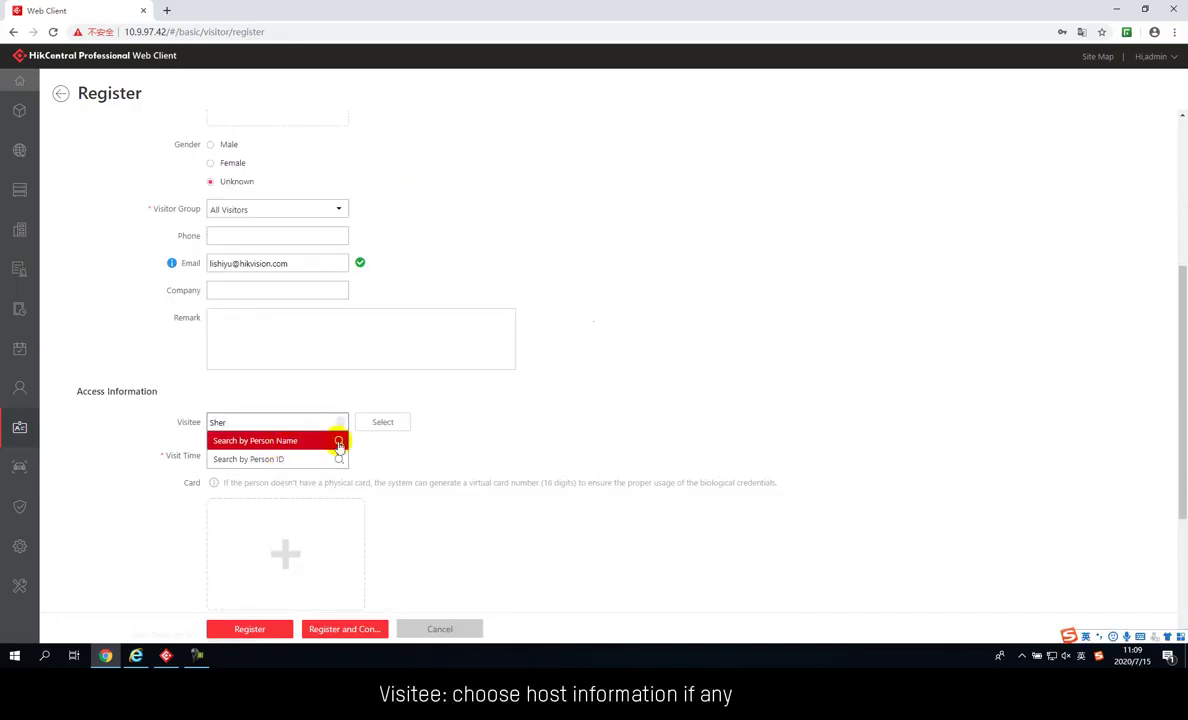
left_click(338, 441)
left_click(260, 444)
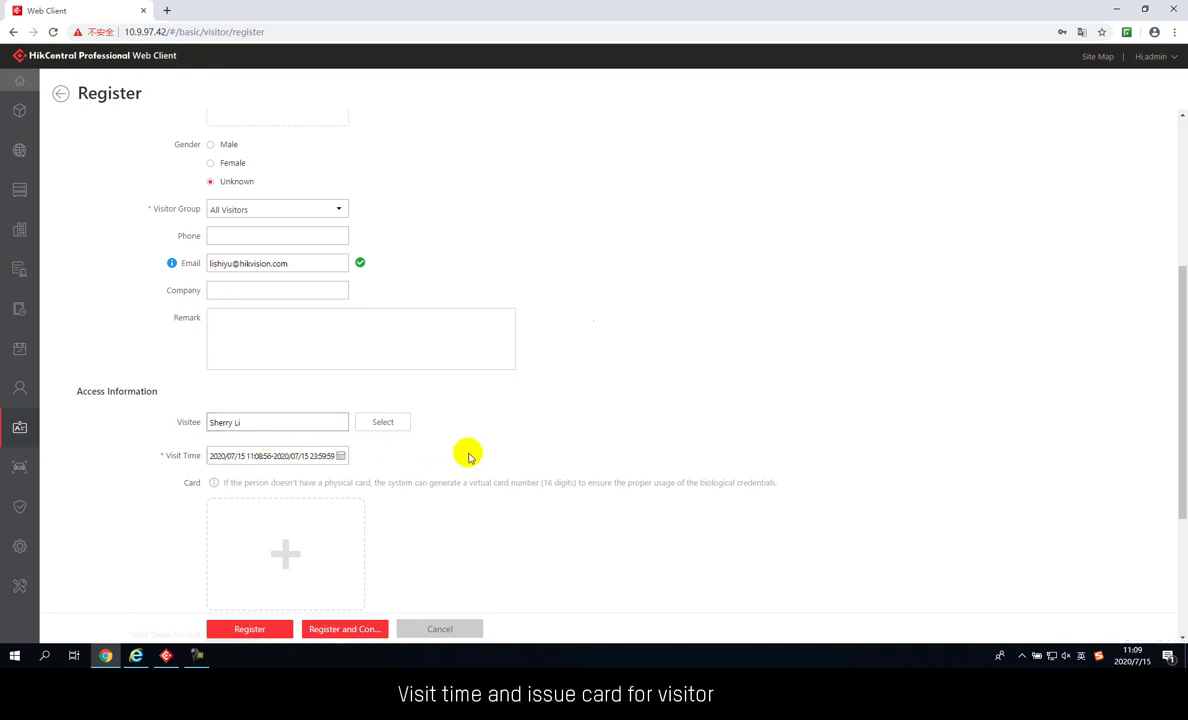
Issue the visitor a card via the card reader at K1T_Door 01 and enable Valid Times for Visit
scroll(467, 455, "down", 1)
left_click(296, 440)
left_click(268, 418)
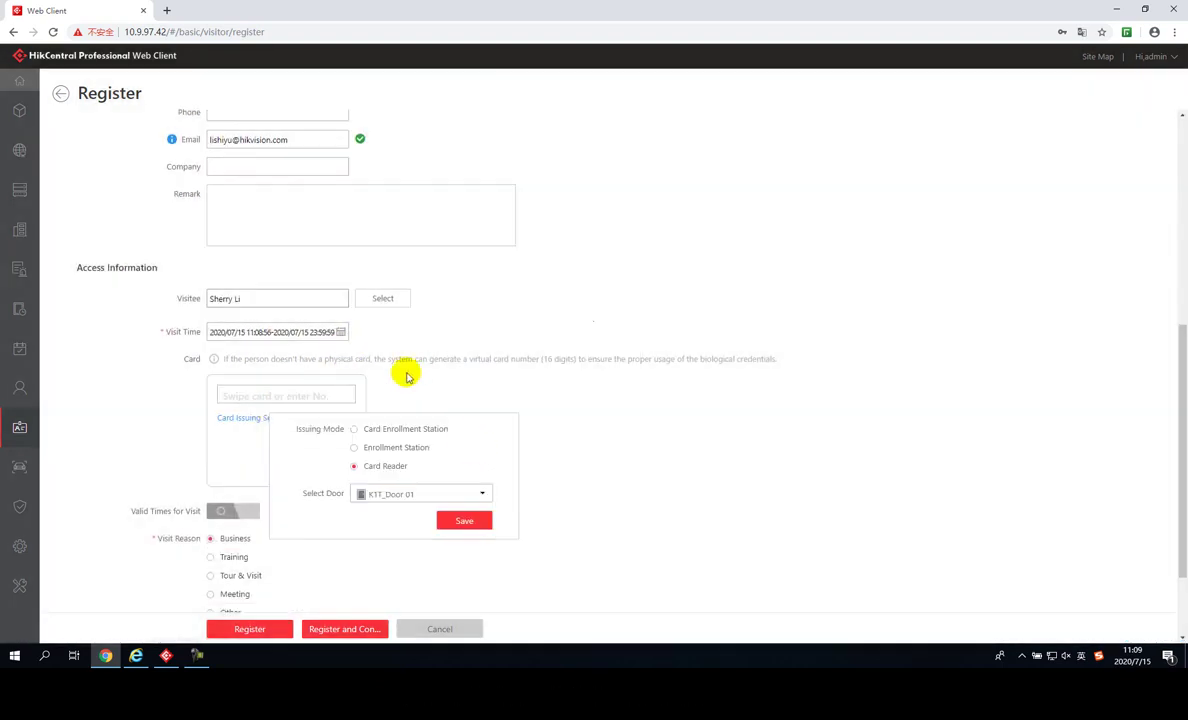
left_click(412, 428)
left_click(412, 447)
left_click(408, 468)
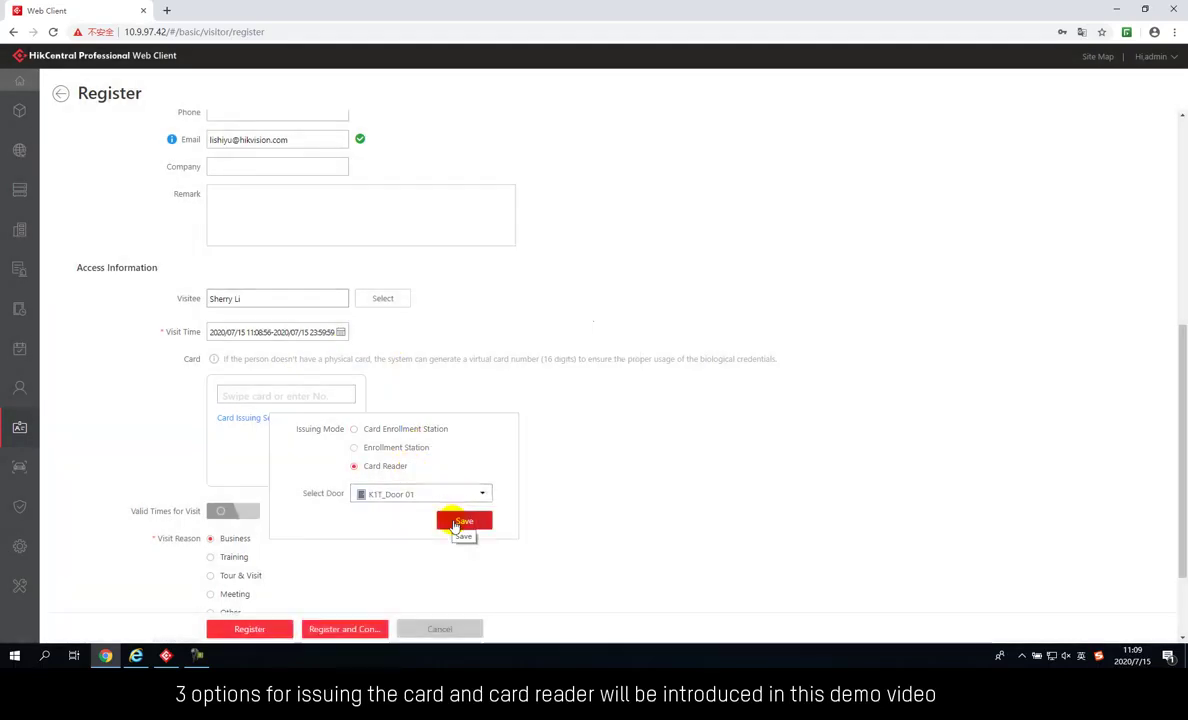
left_click(460, 522)
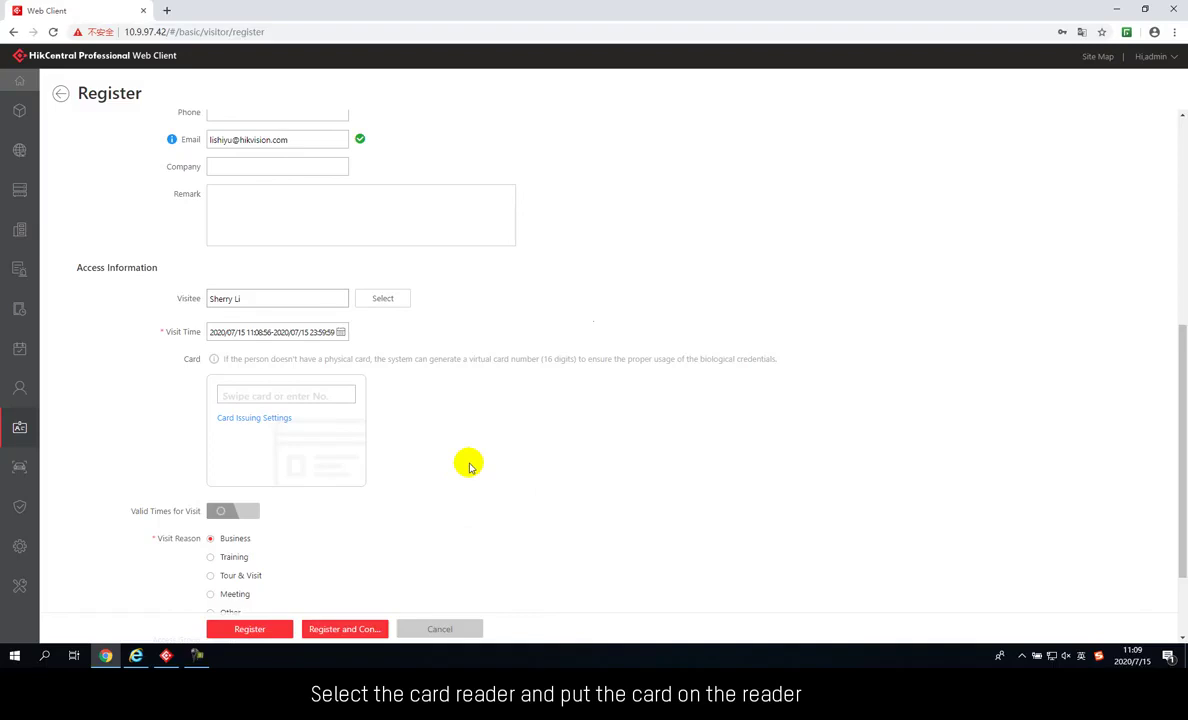
left_click(244, 510)
Limit the visitor to 4 valid visits and set the visit reason to Training
scroll(310, 485, "down", 1)
left_click(285, 478)
type("4")
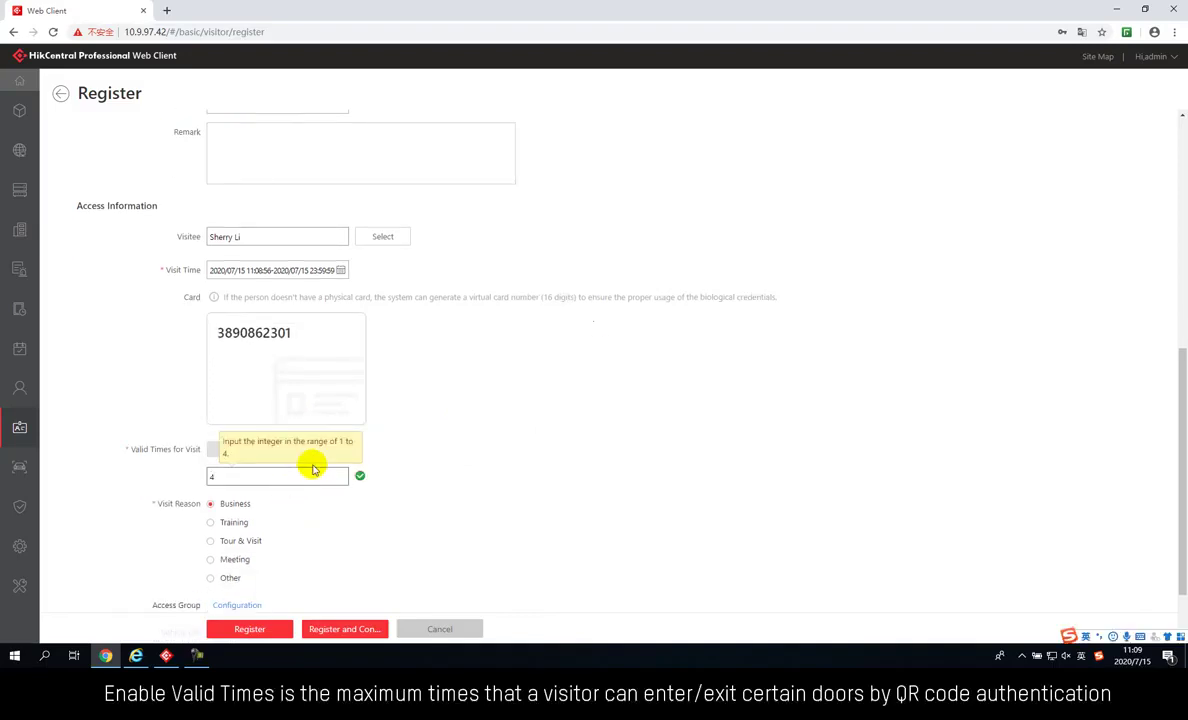
scroll(377, 424, "down", 1)
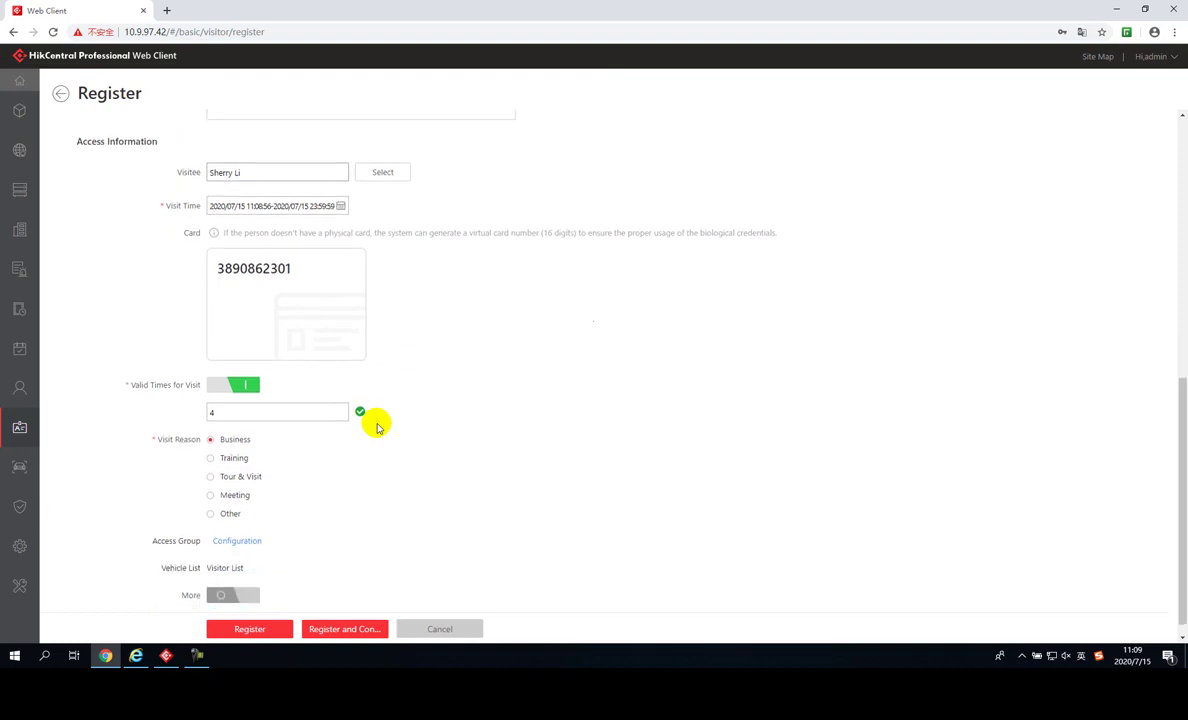
scroll(377, 427, "down", 1)
left_click(262, 441)
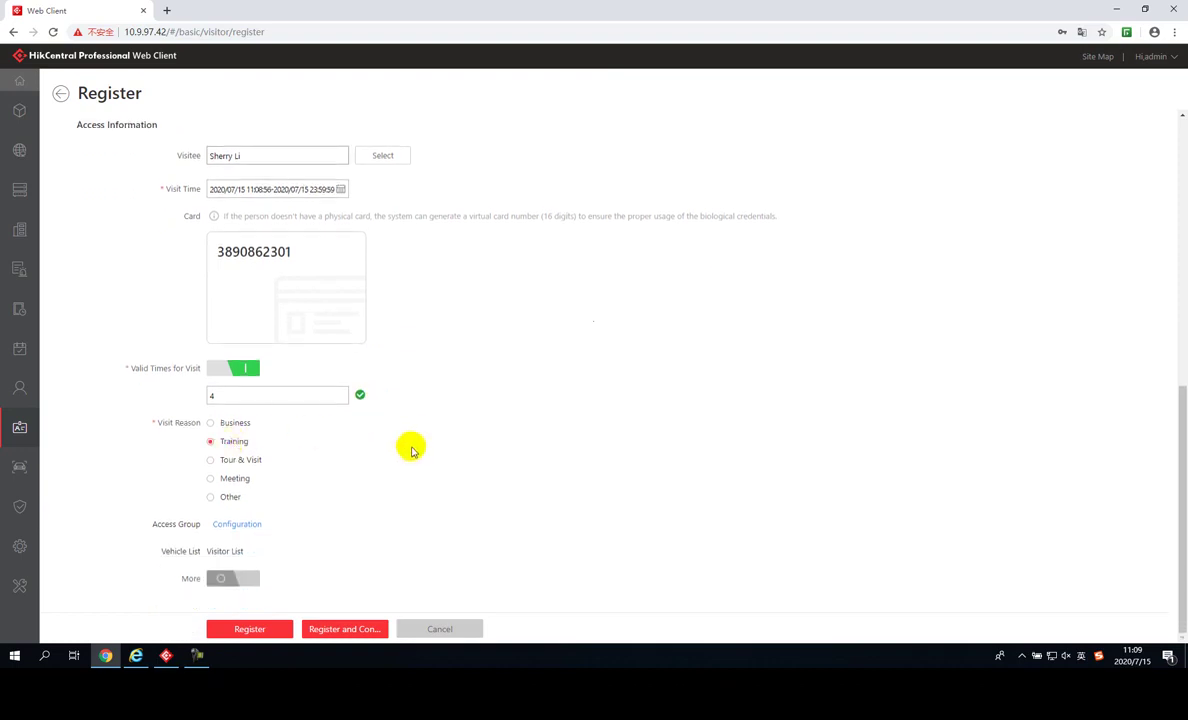
Assign the Visitor access group and register the visitor
left_click(228, 524)
left_click(414, 271)
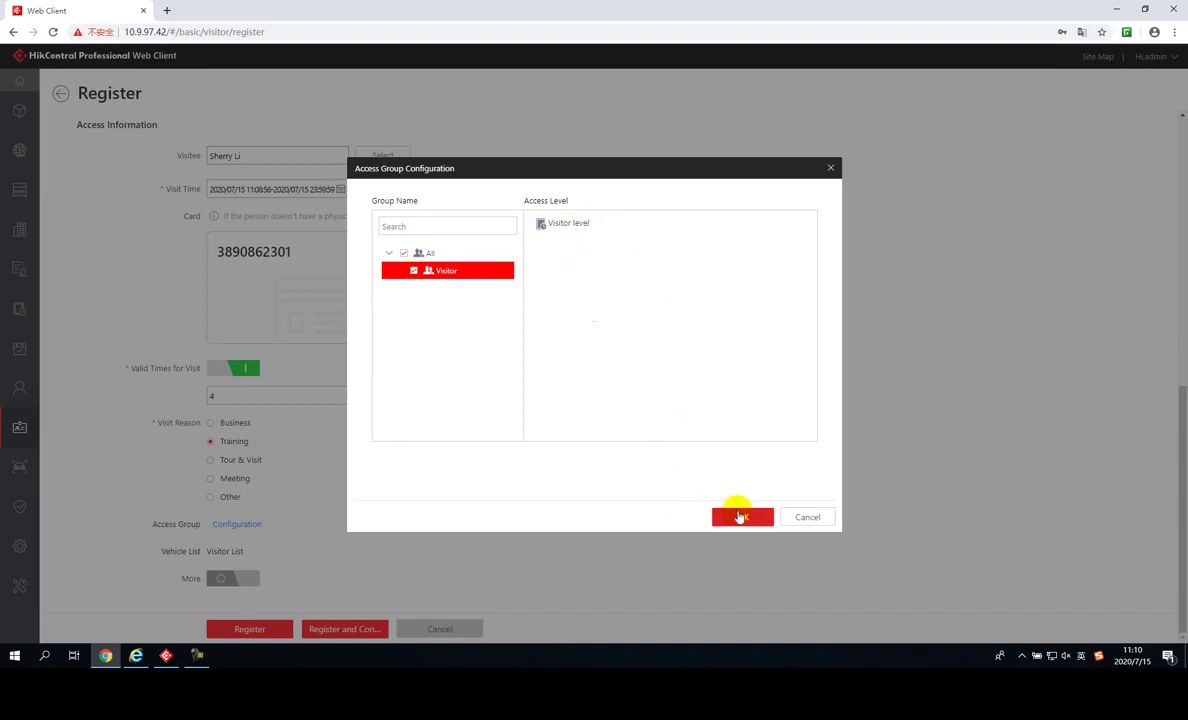
left_click(738, 513)
left_click(245, 581)
scroll(440, 511, "down", 3)
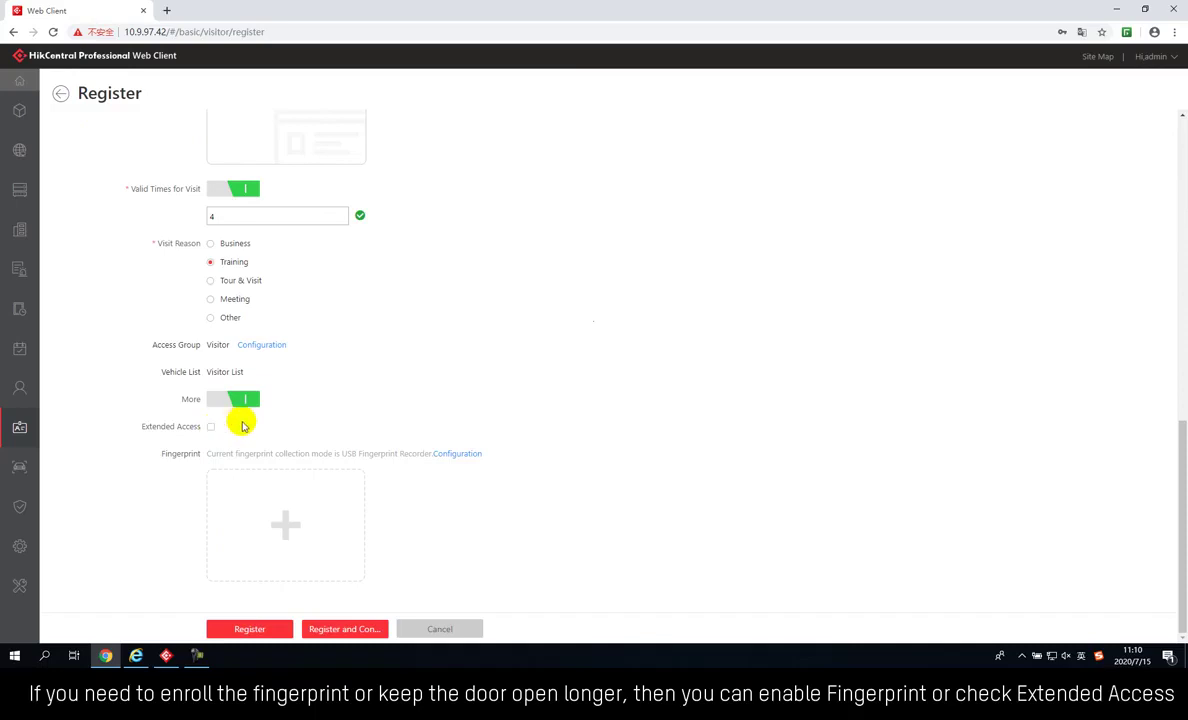
left_click(245, 399)
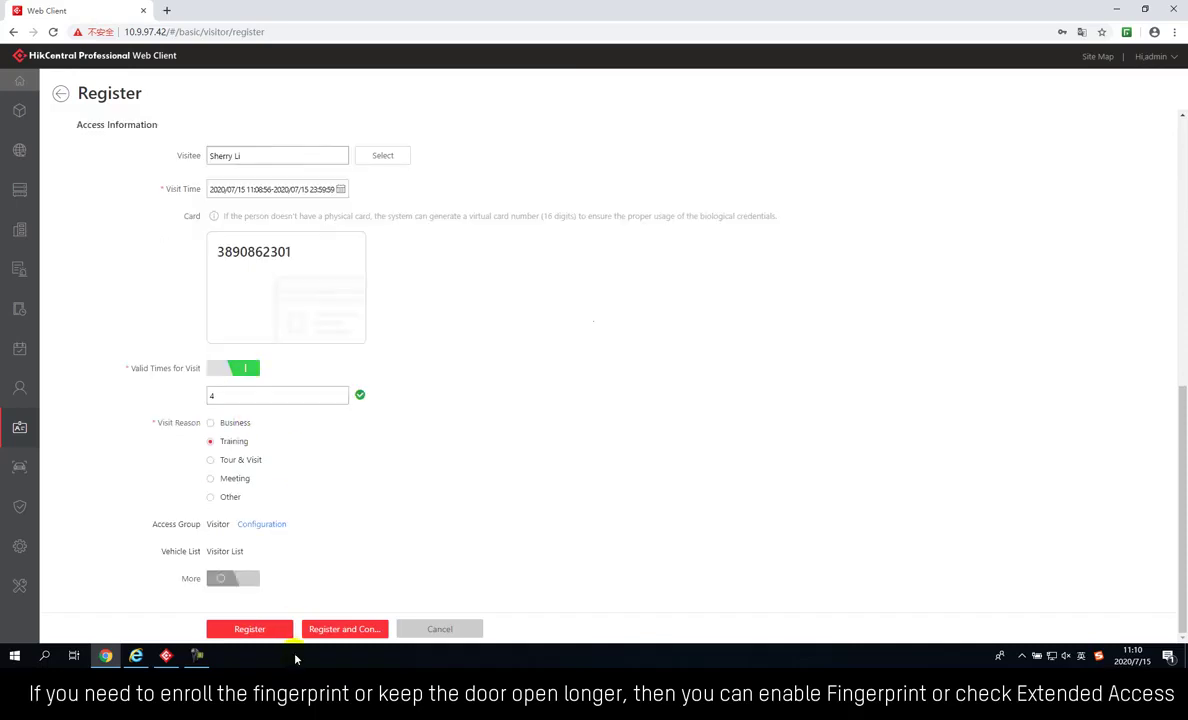
left_click(272, 630)
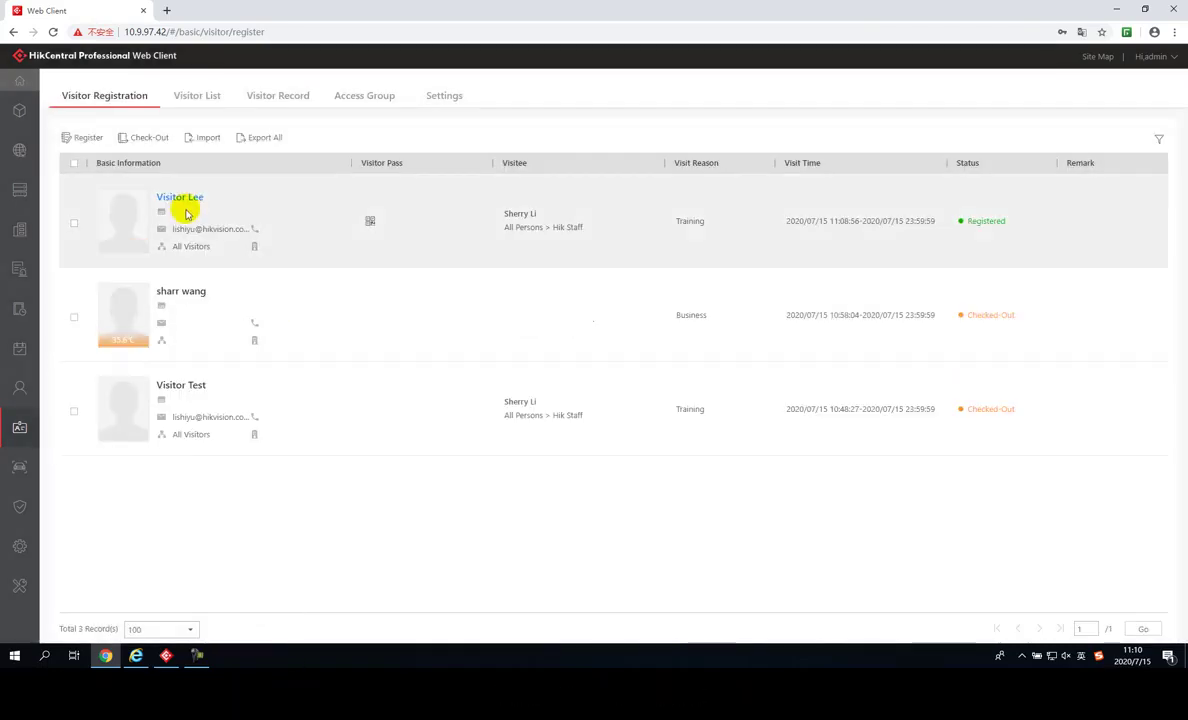
Inspect the new visitor's Visitor Pass QR code in the registration list
mouse_move(367, 222)
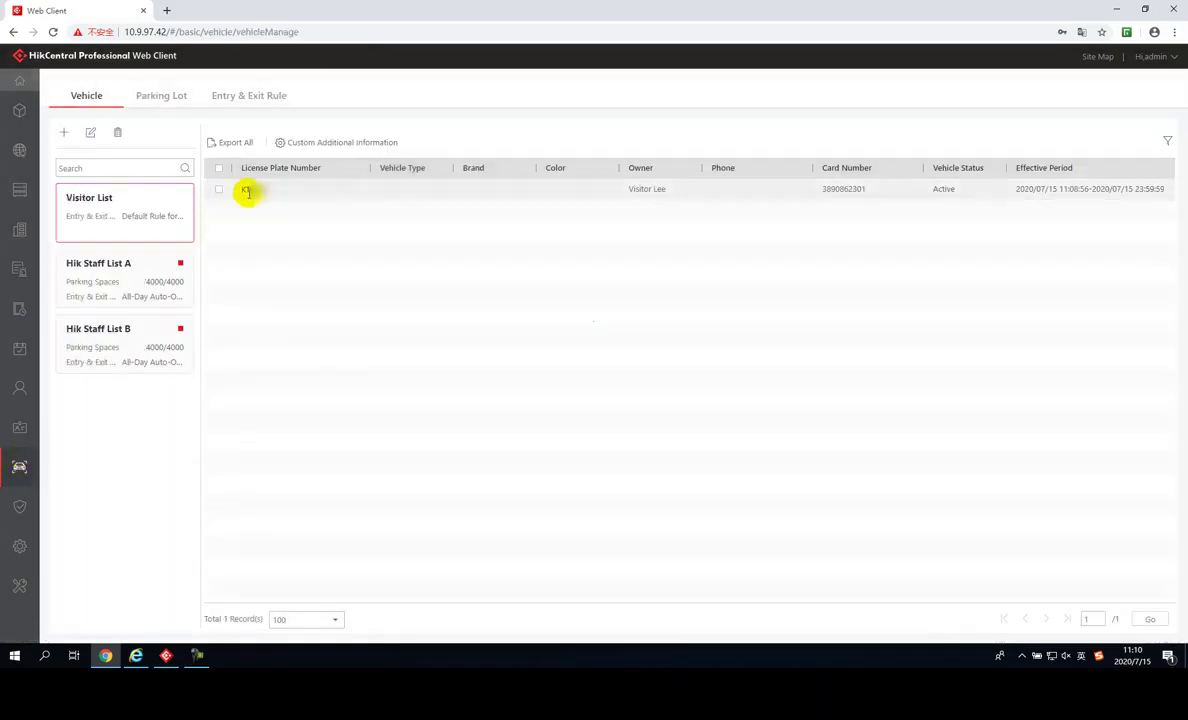
Set the Default Rule for Visitor to open the exit barrier automatically and save it
left_click(252, 96)
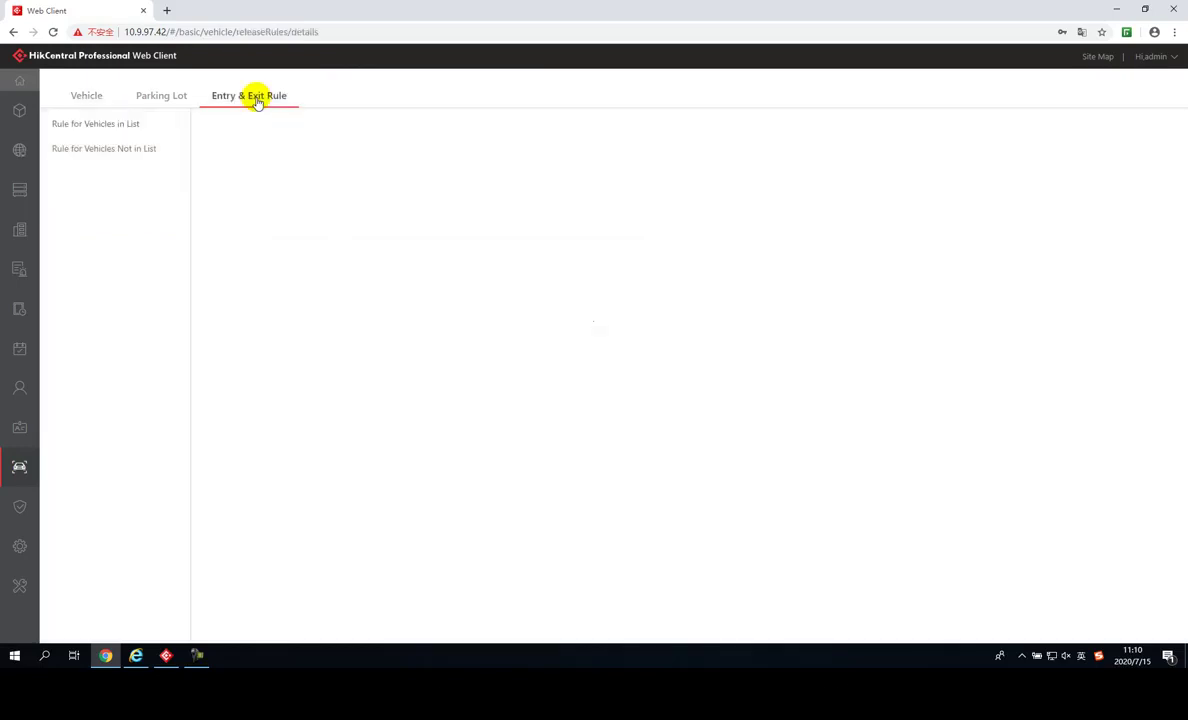
left_click(273, 221)
left_click(363, 261)
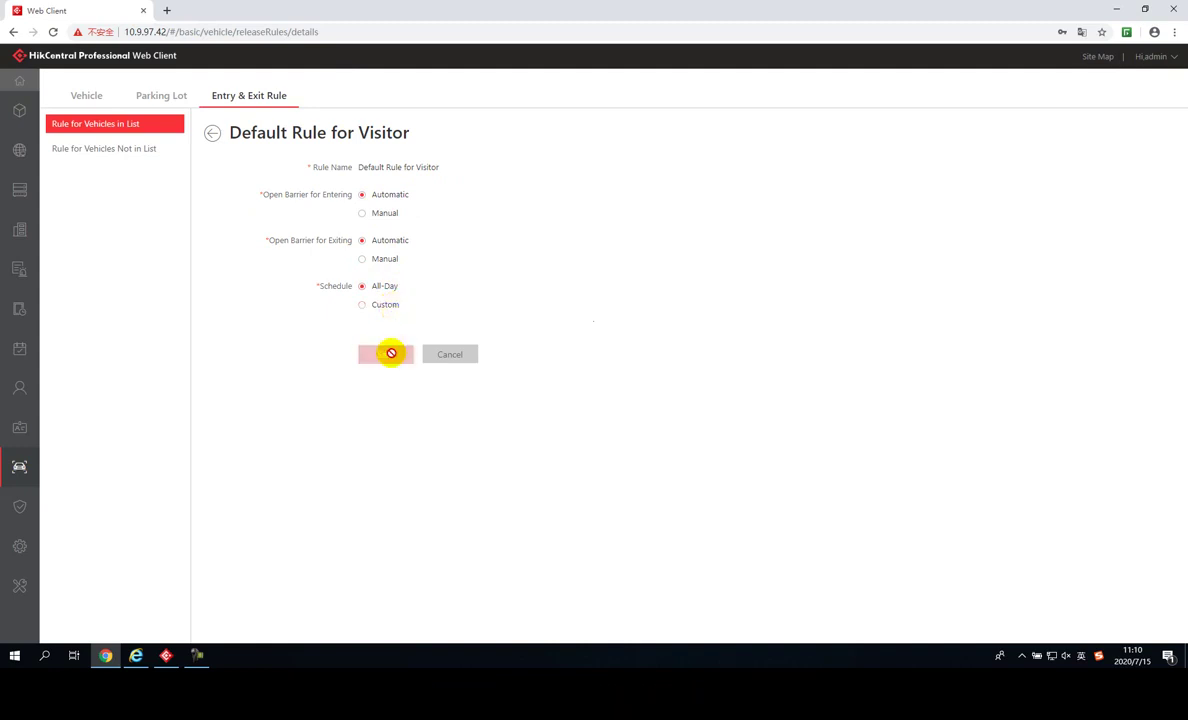
left_click(390, 352)
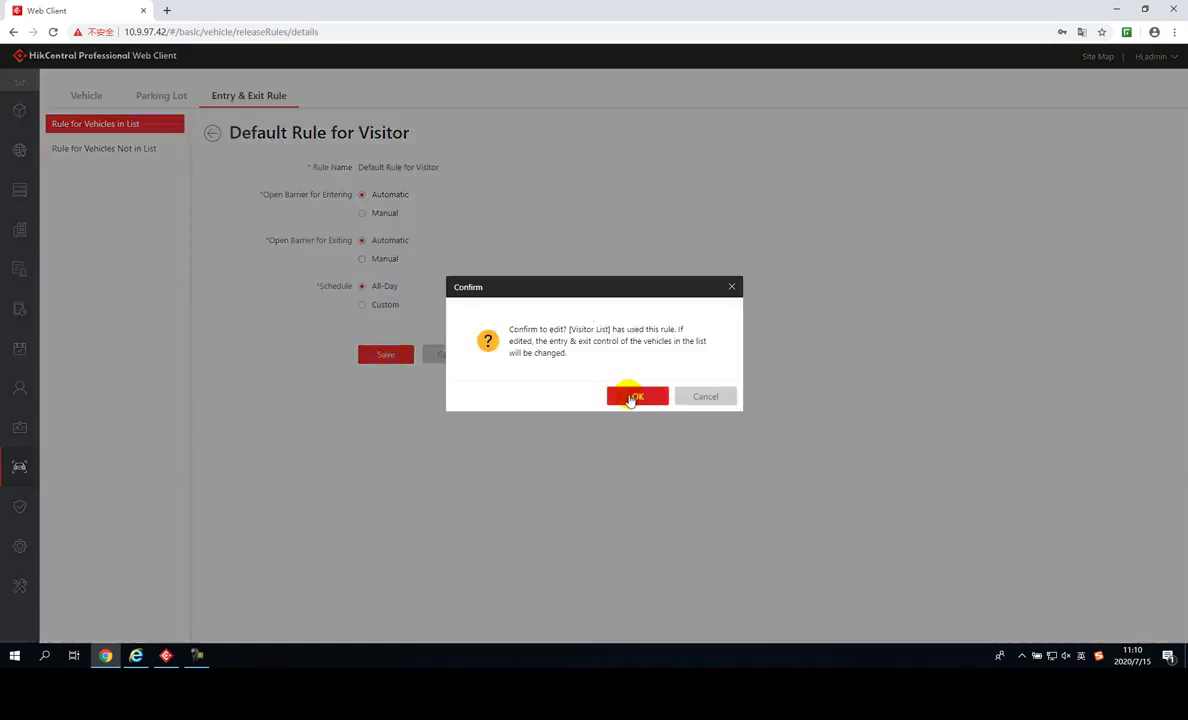
left_click(636, 397)
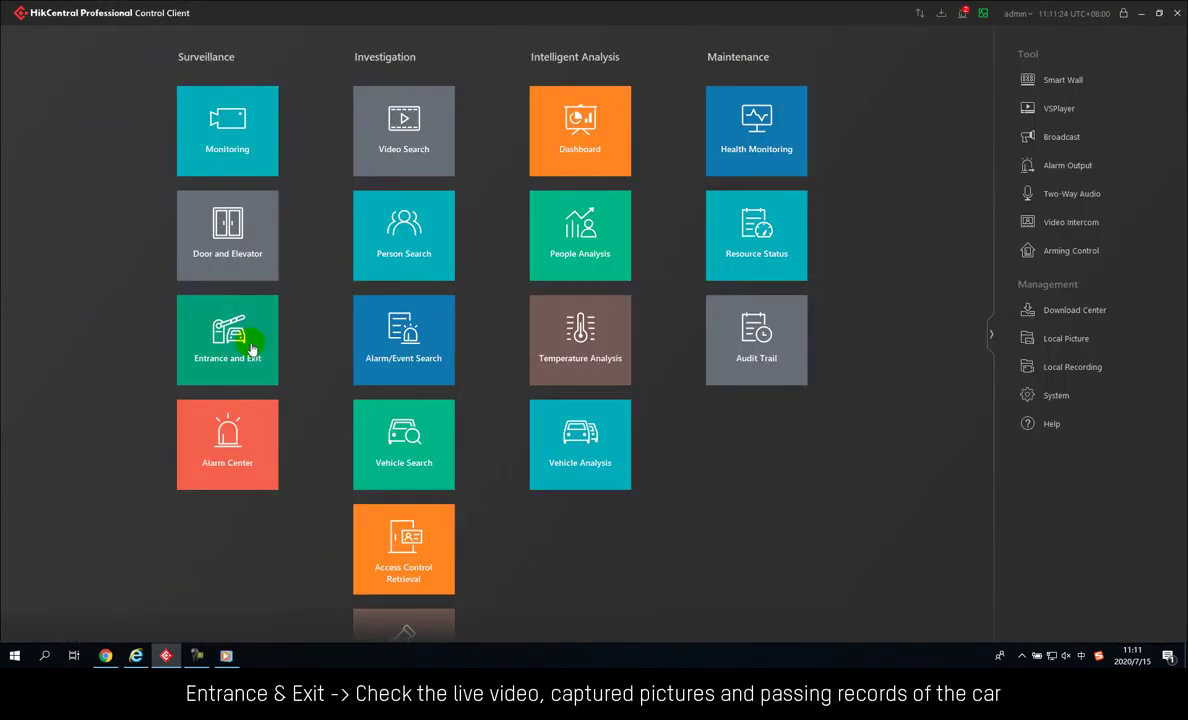
left_click(252, 348)
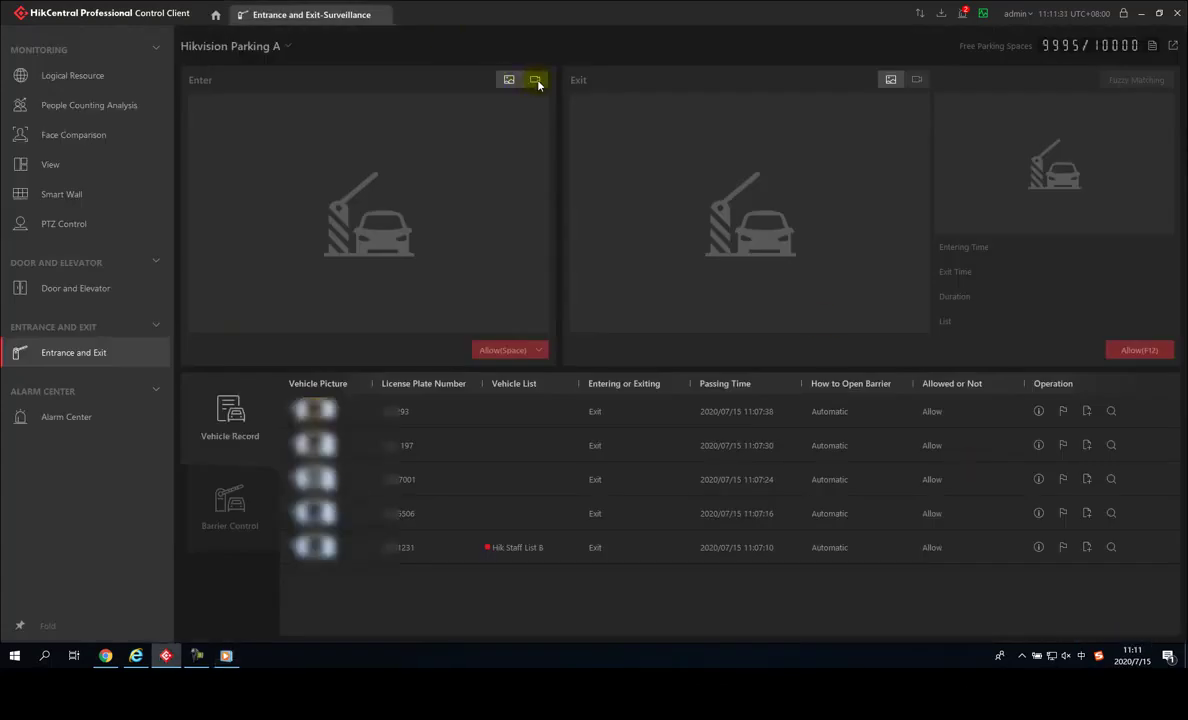
left_click(536, 80)
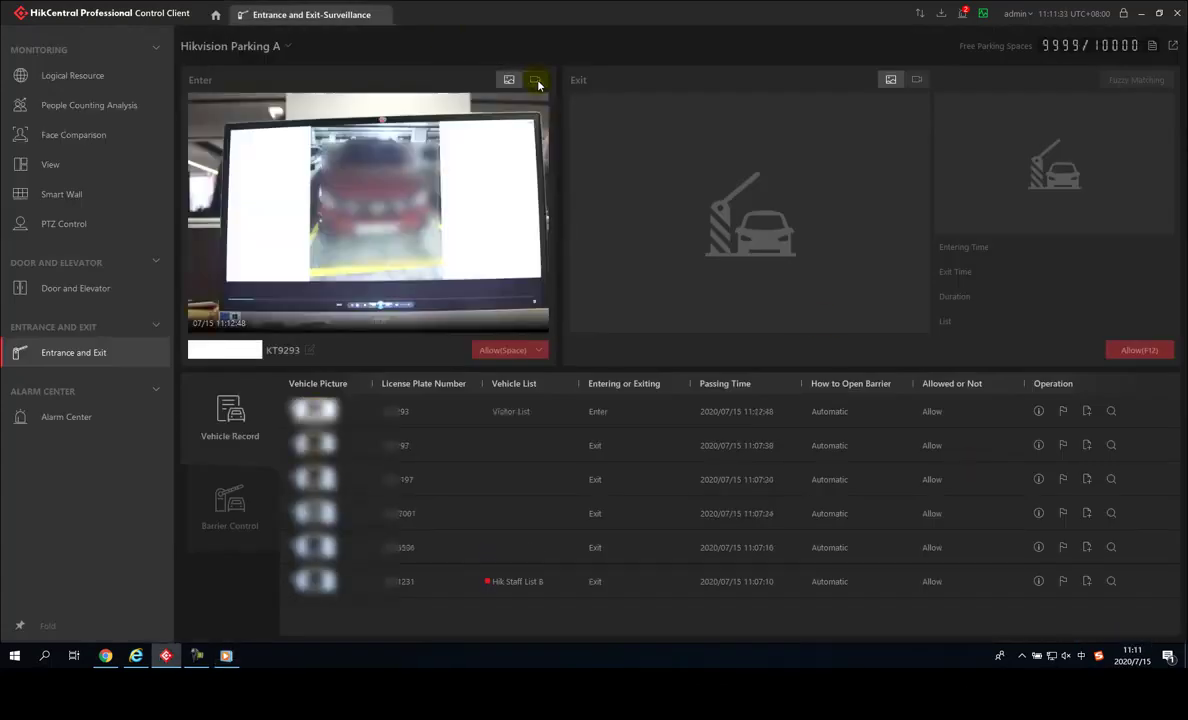
left_click(1038, 411)
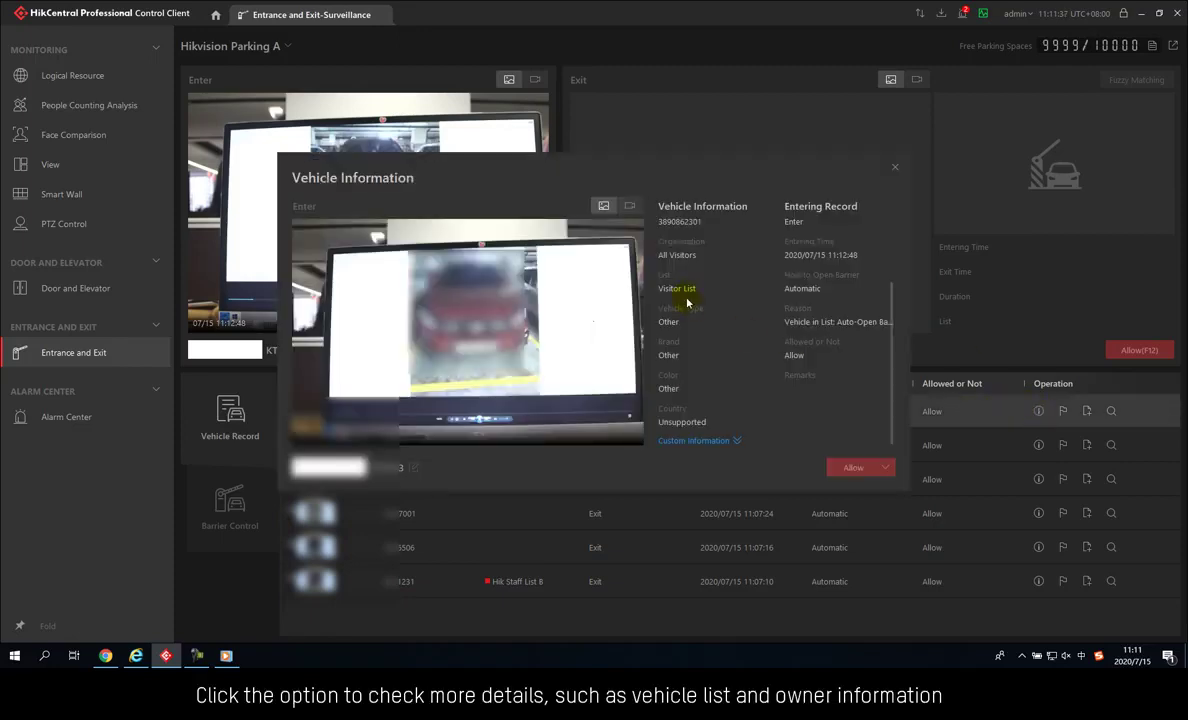
scroll(795, 366, "up", 2)
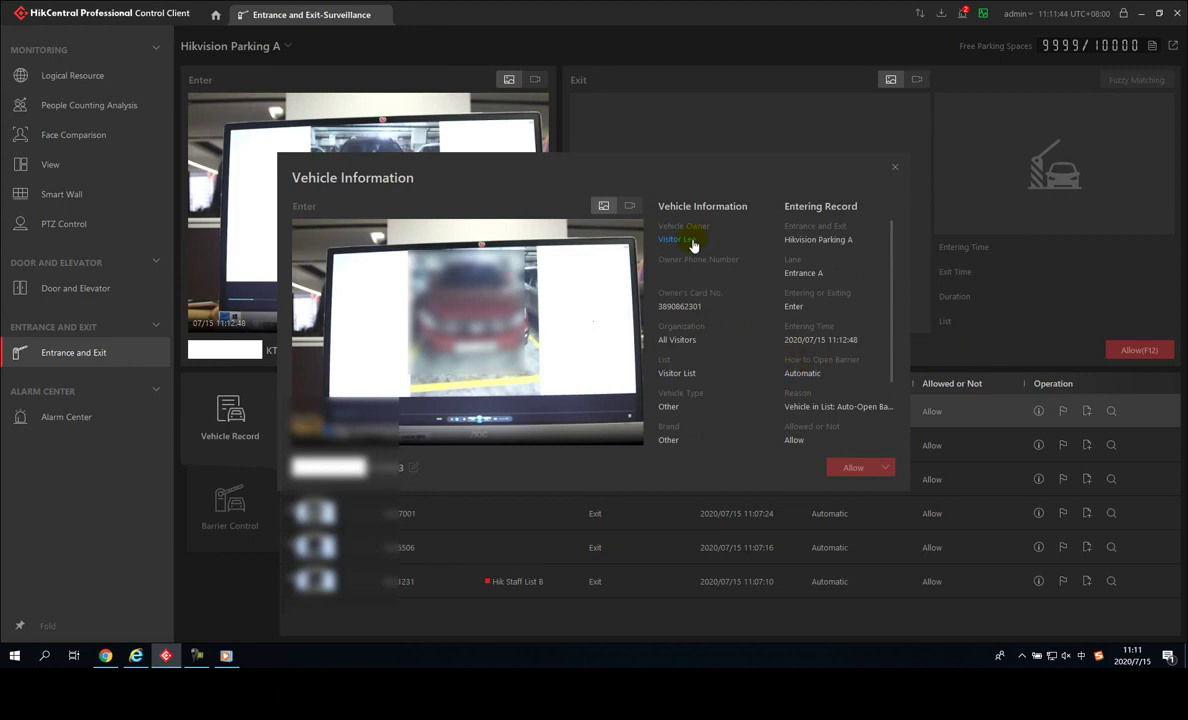
left_click(893, 169)
left_click(216, 15)
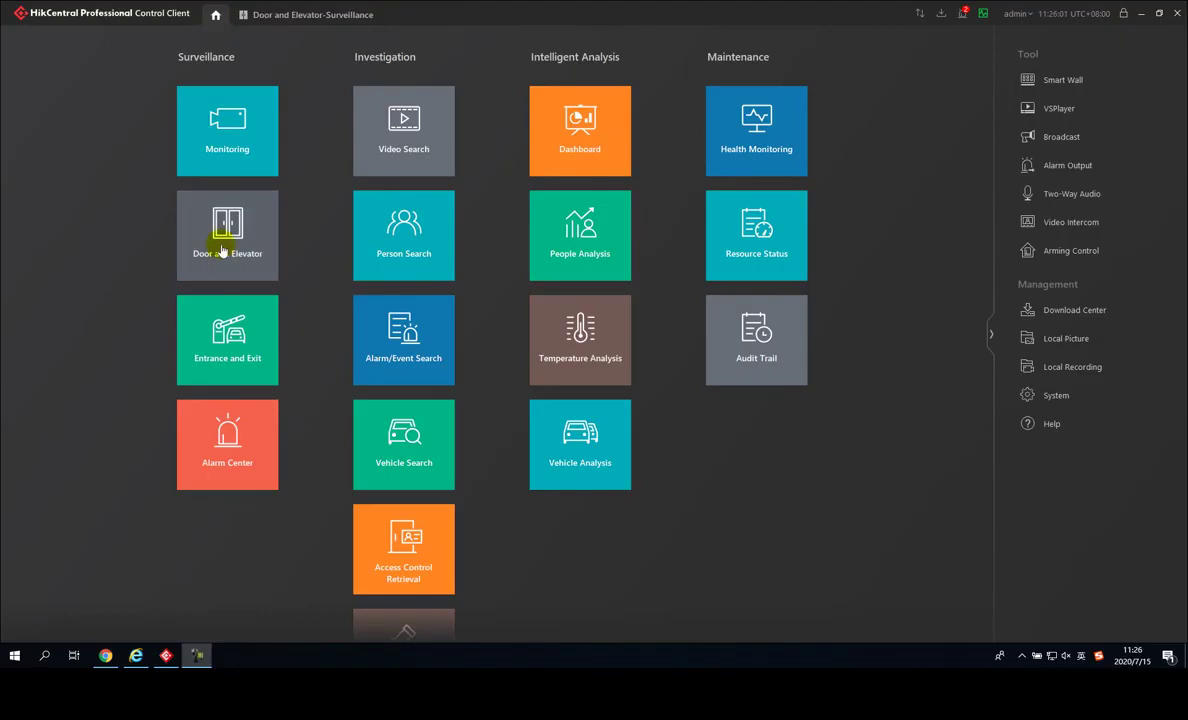
Check real-time door records, then go to Access Record Retrieval from the home page
left_click(222, 250)
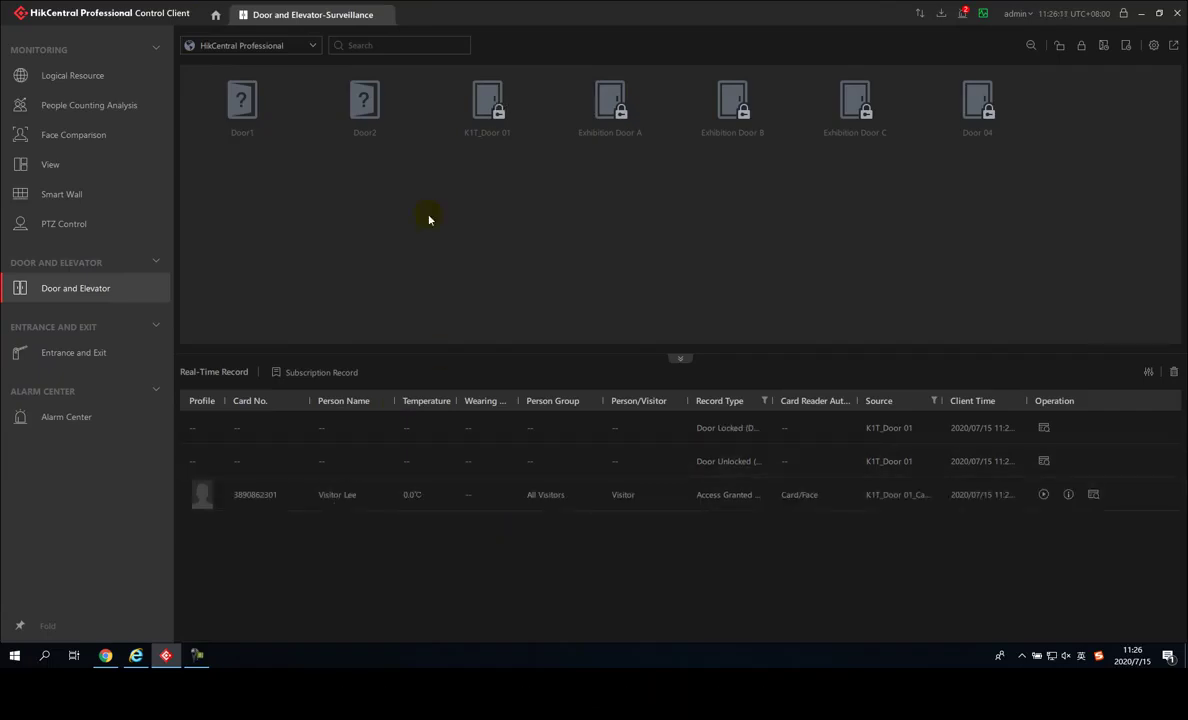
left_click(216, 20)
scroll(374, 469, "down", 2)
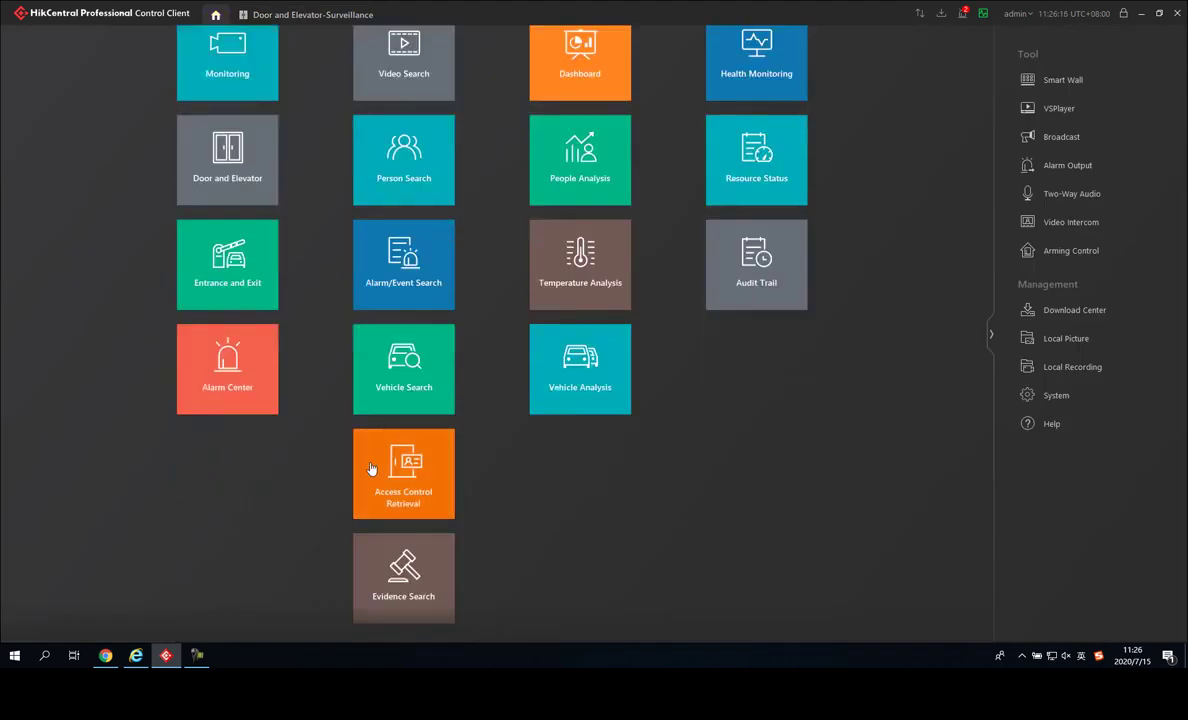
left_click(372, 469)
left_click(450, 96)
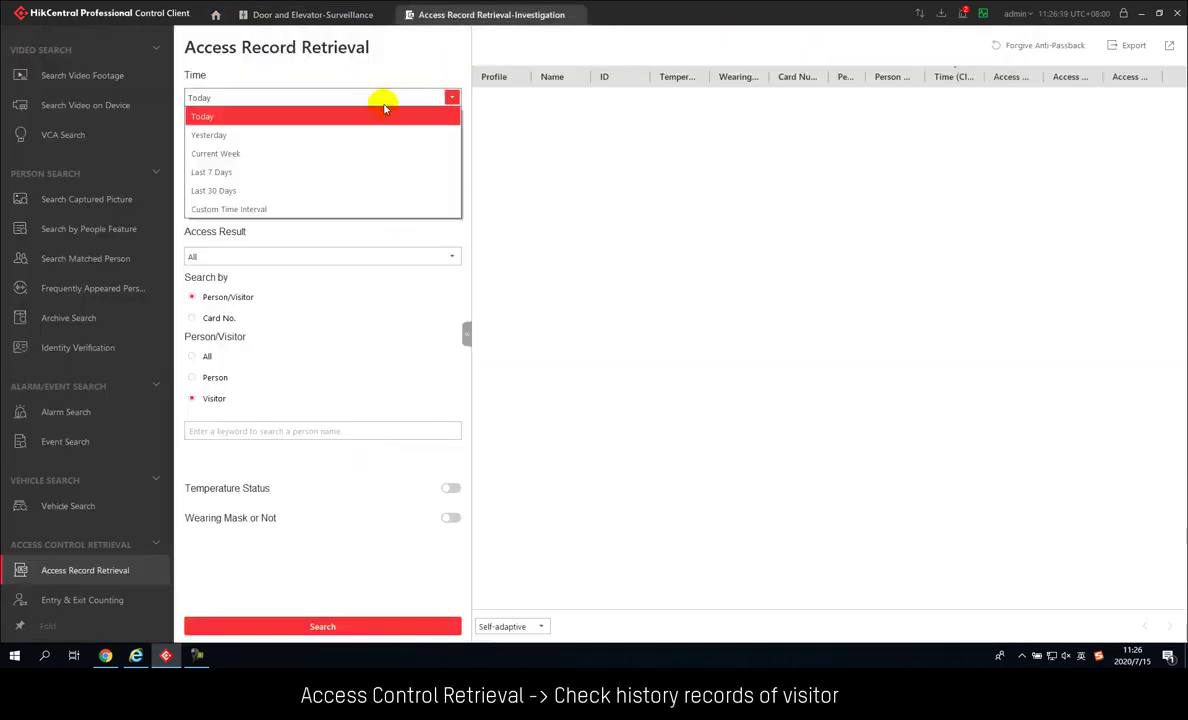
Set the search range to Today and the access point to K1T_Door 01
left_click(382, 116)
left_click(453, 127)
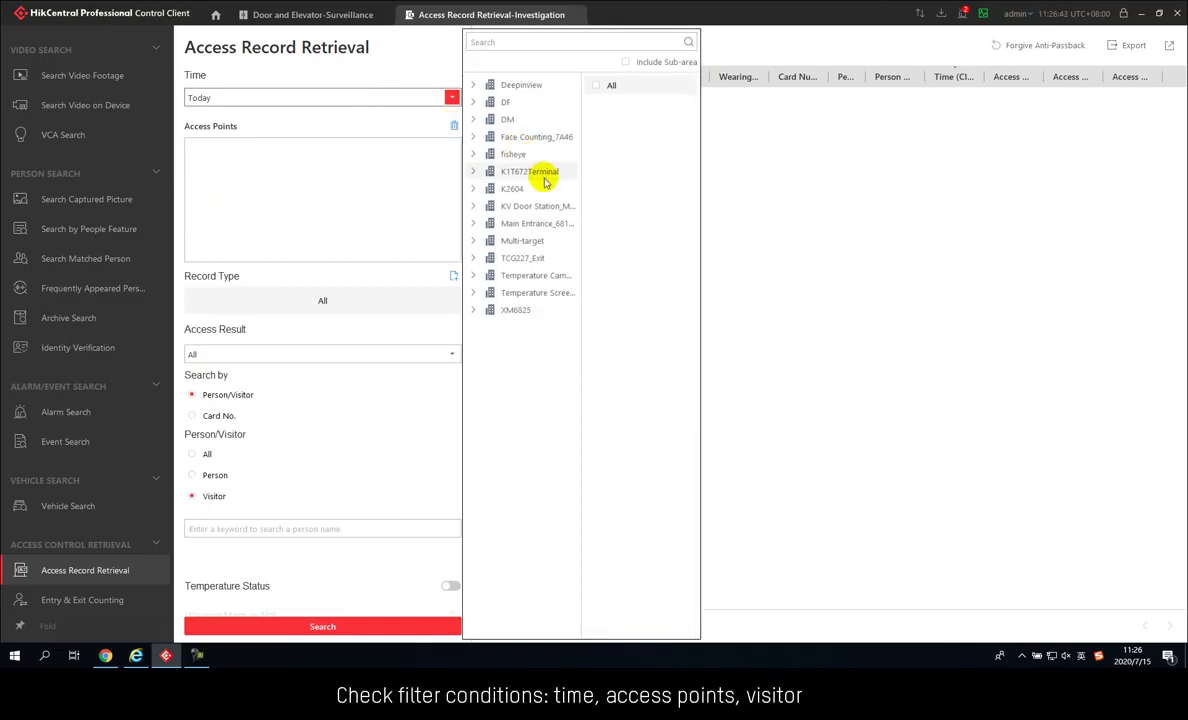
left_click(540, 171)
left_click(596, 104)
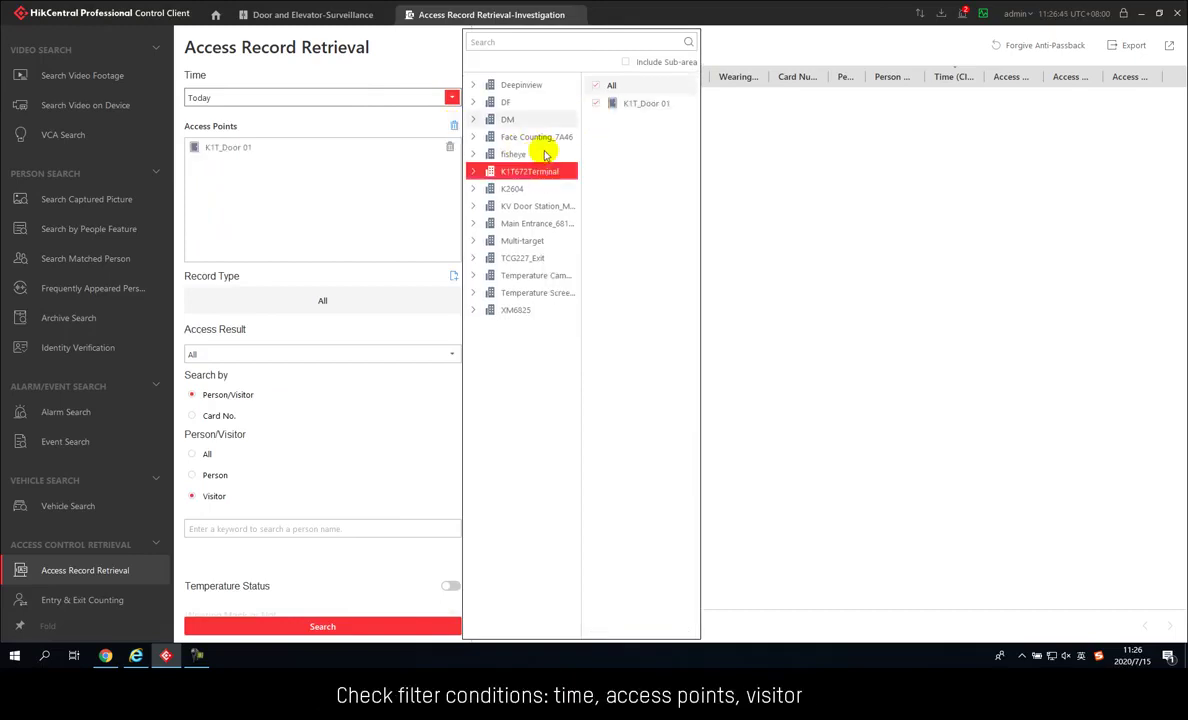
left_click(411, 275)
Search all access results for visitors, then return to the Web Client
left_click(450, 354)
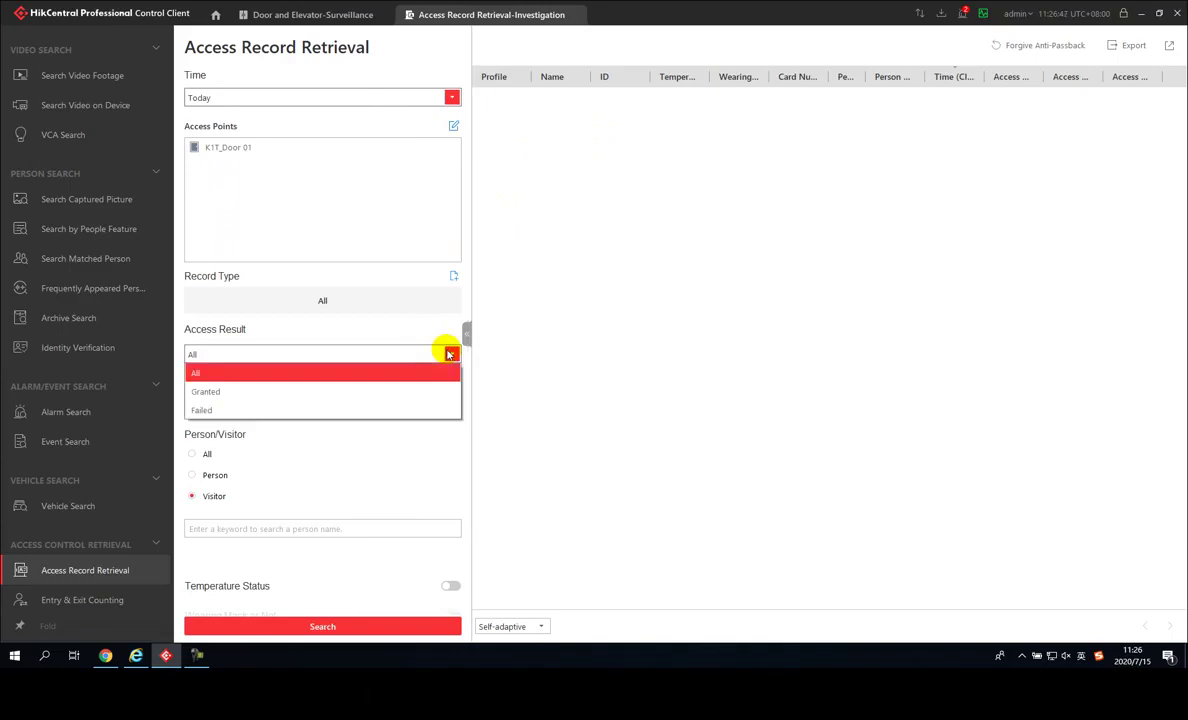
left_click(432, 379)
left_click(205, 415)
left_click(193, 395)
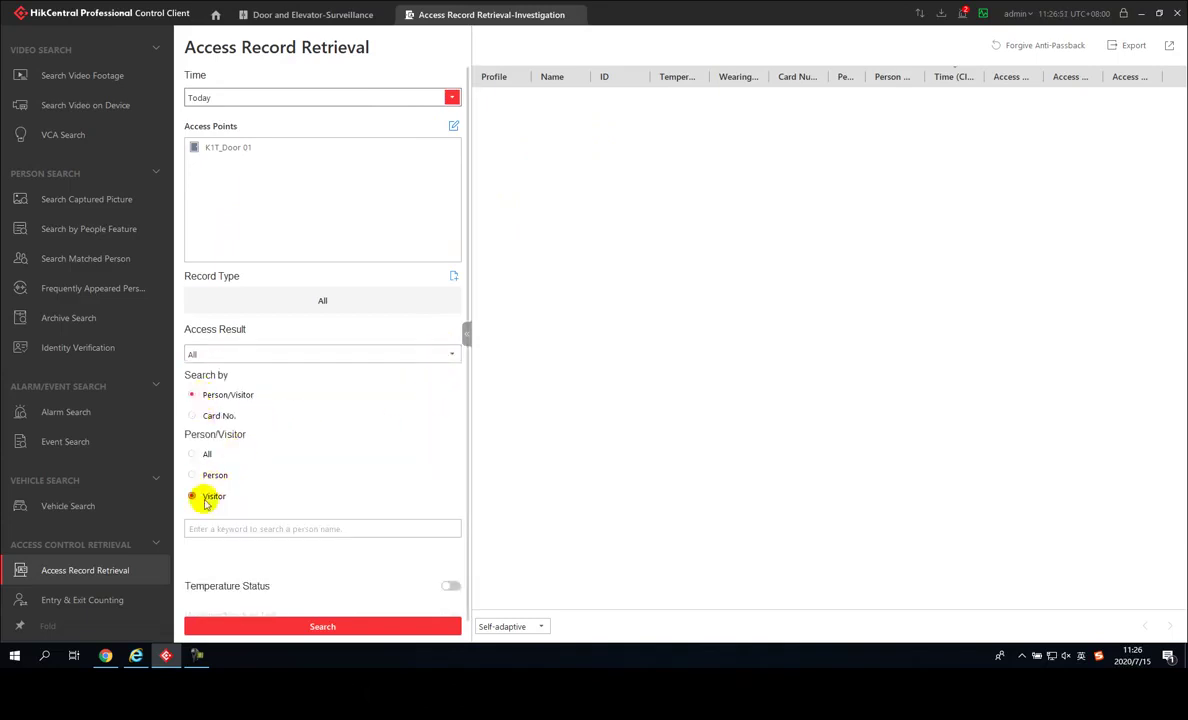
left_click(299, 629)
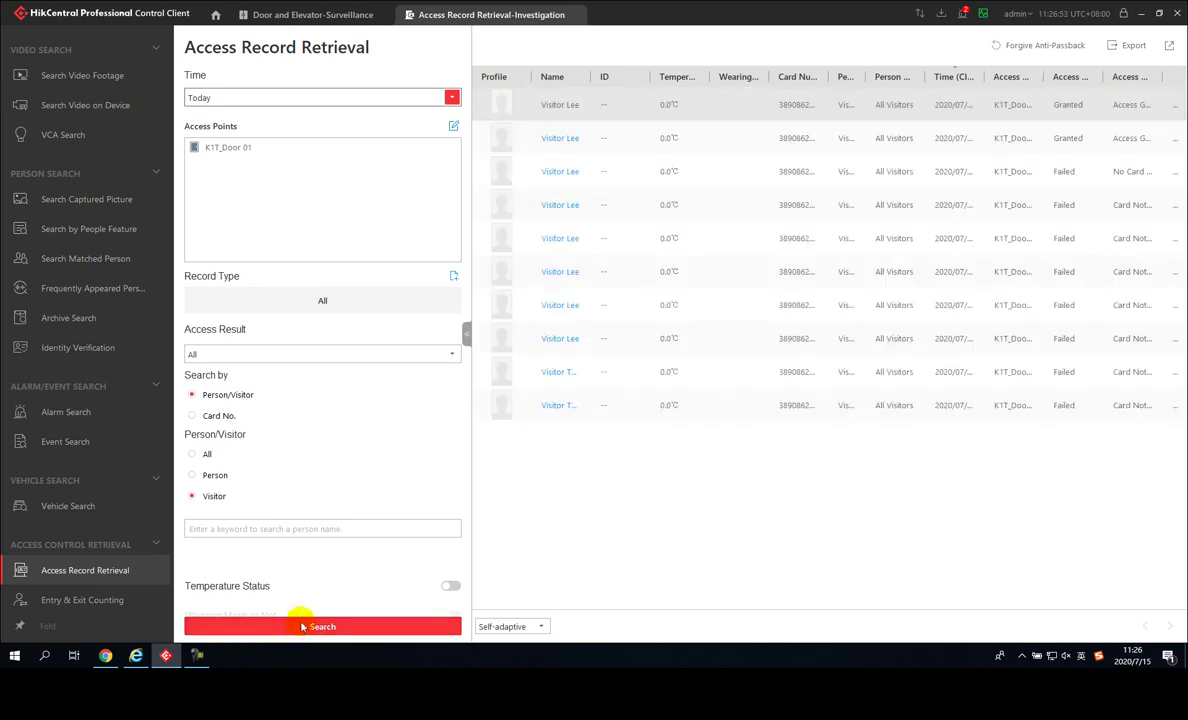
left_click(465, 334)
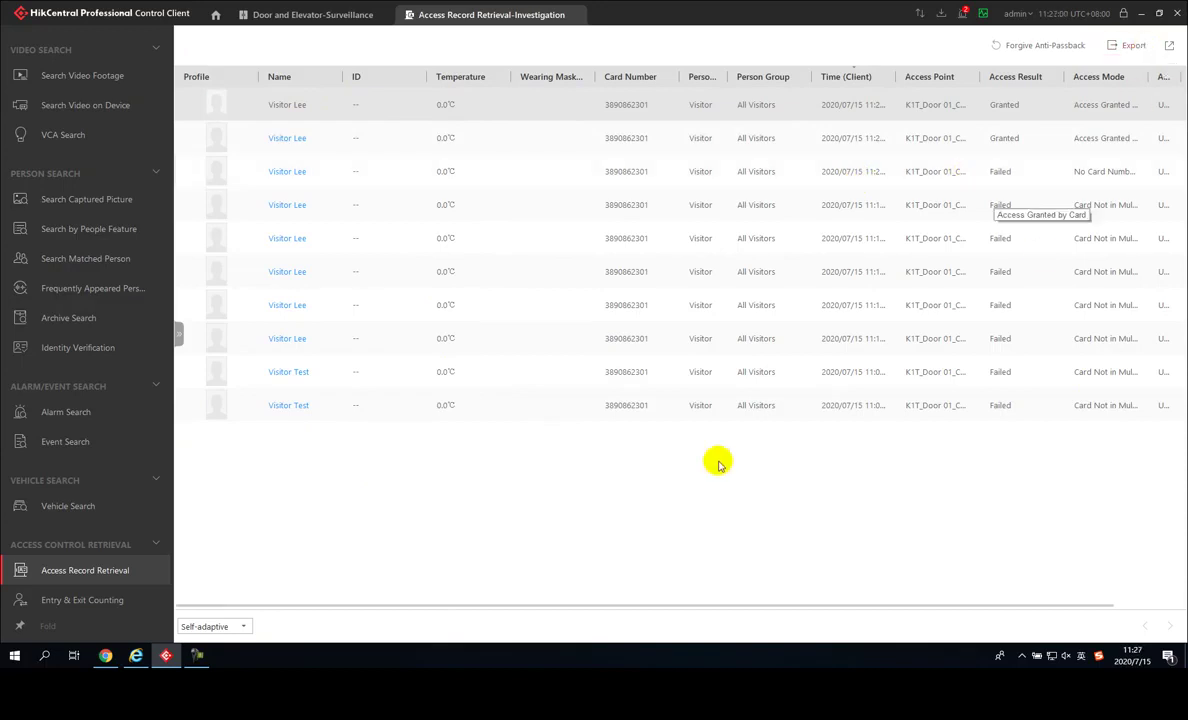
left_click(110, 660)
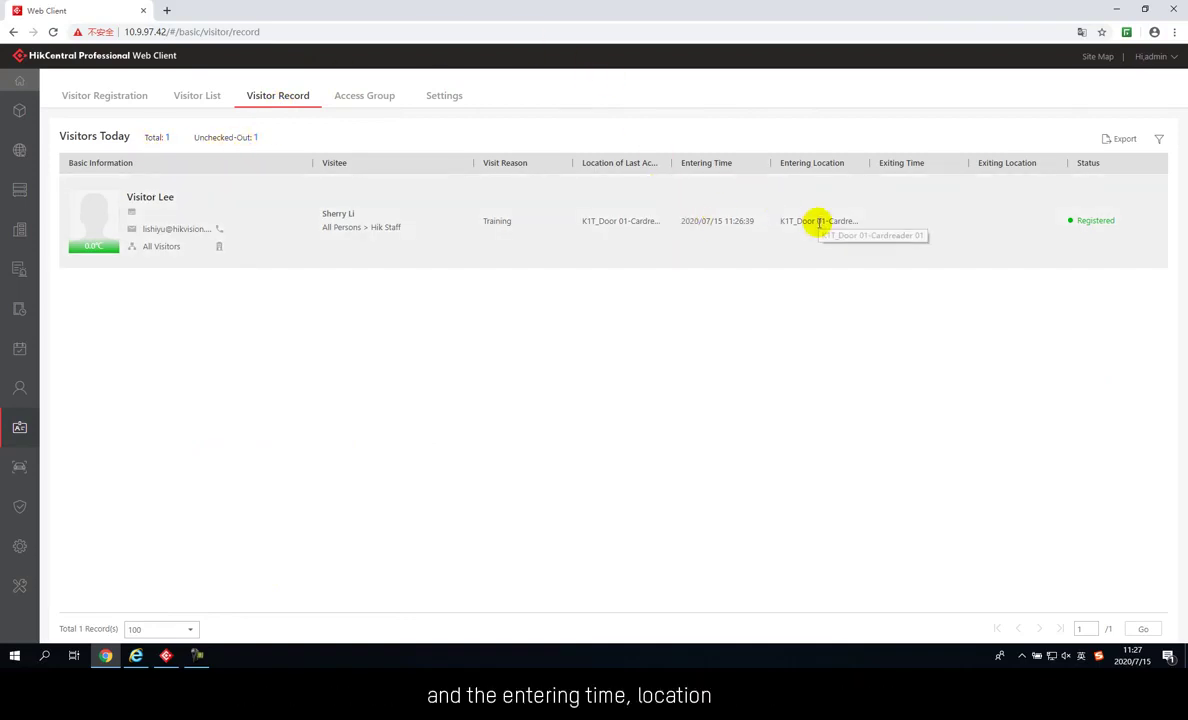
Add KV Door Station_Main Entrance as a self-service check-out point
left_click(450, 95)
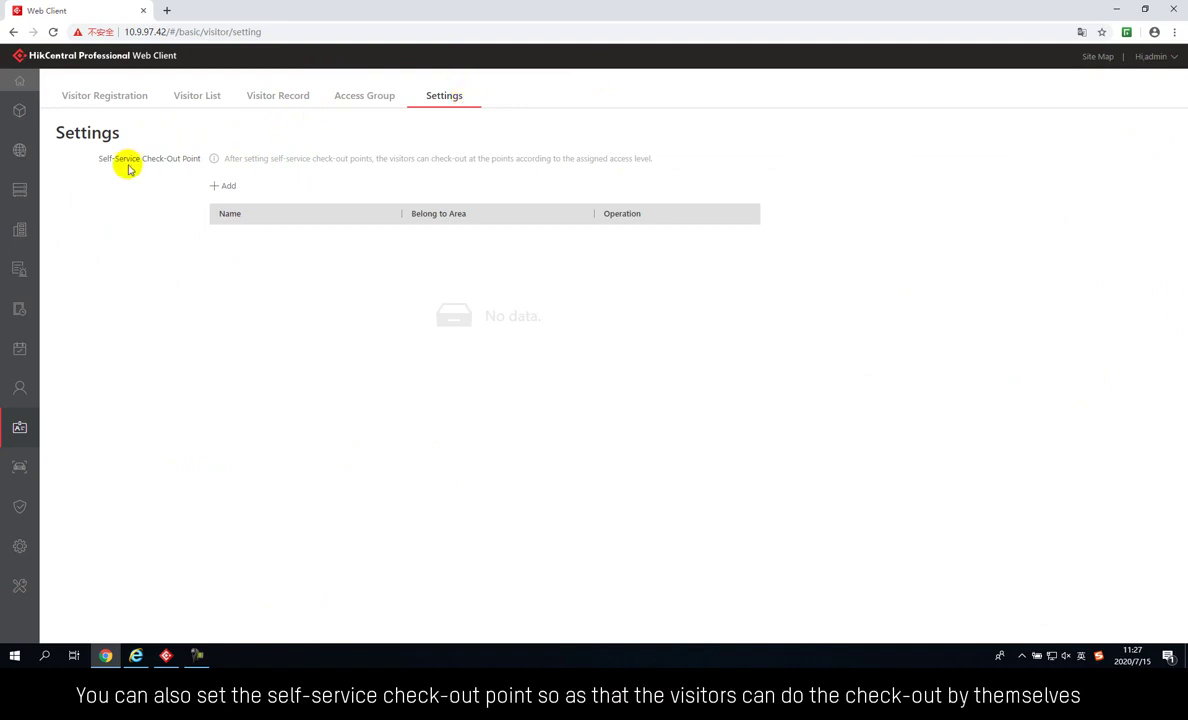
left_click(222, 186)
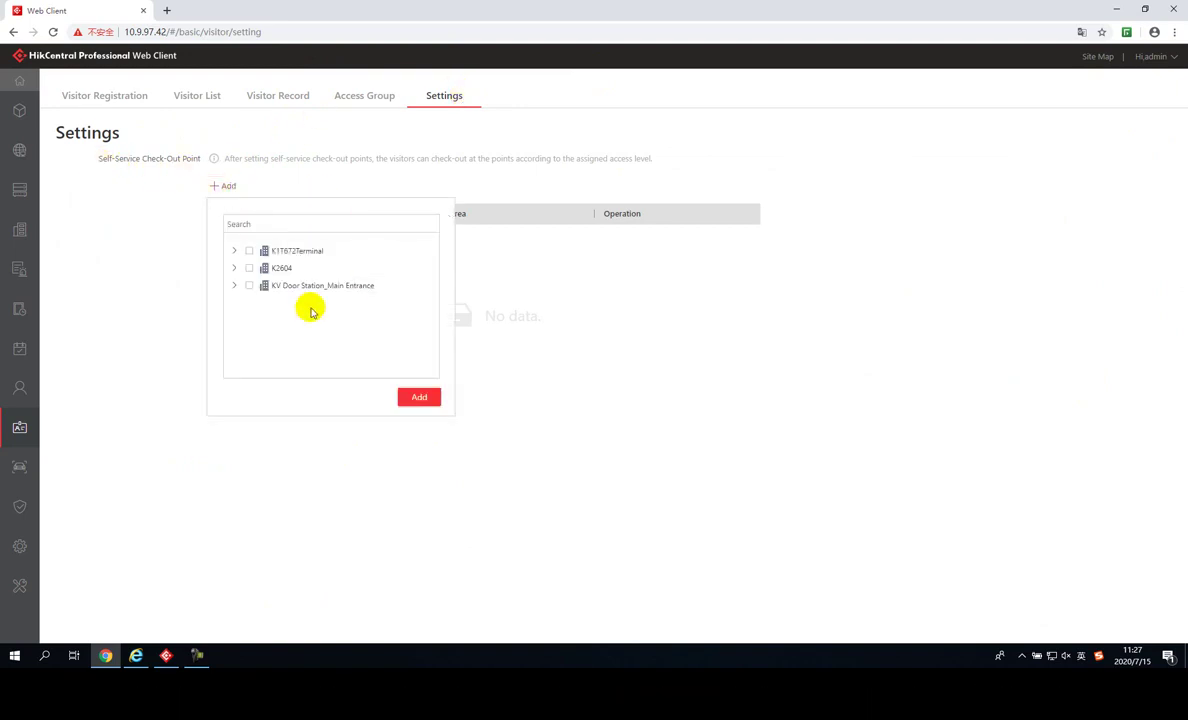
left_click(251, 286)
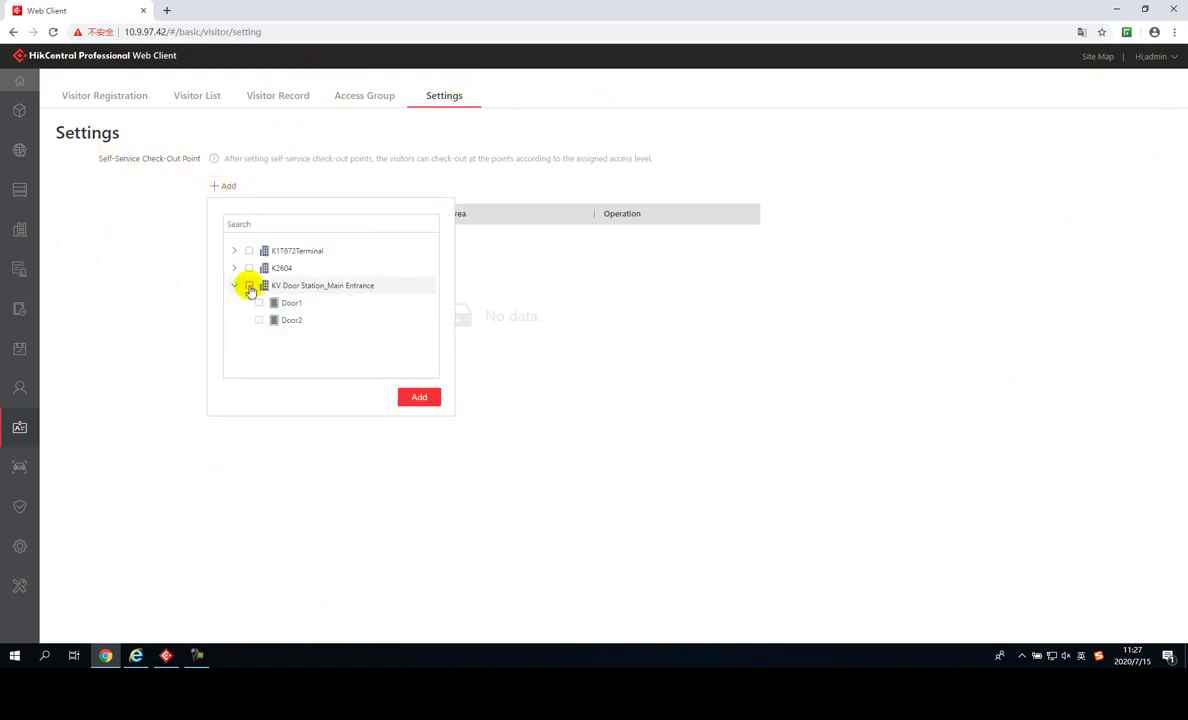
left_click(424, 398)
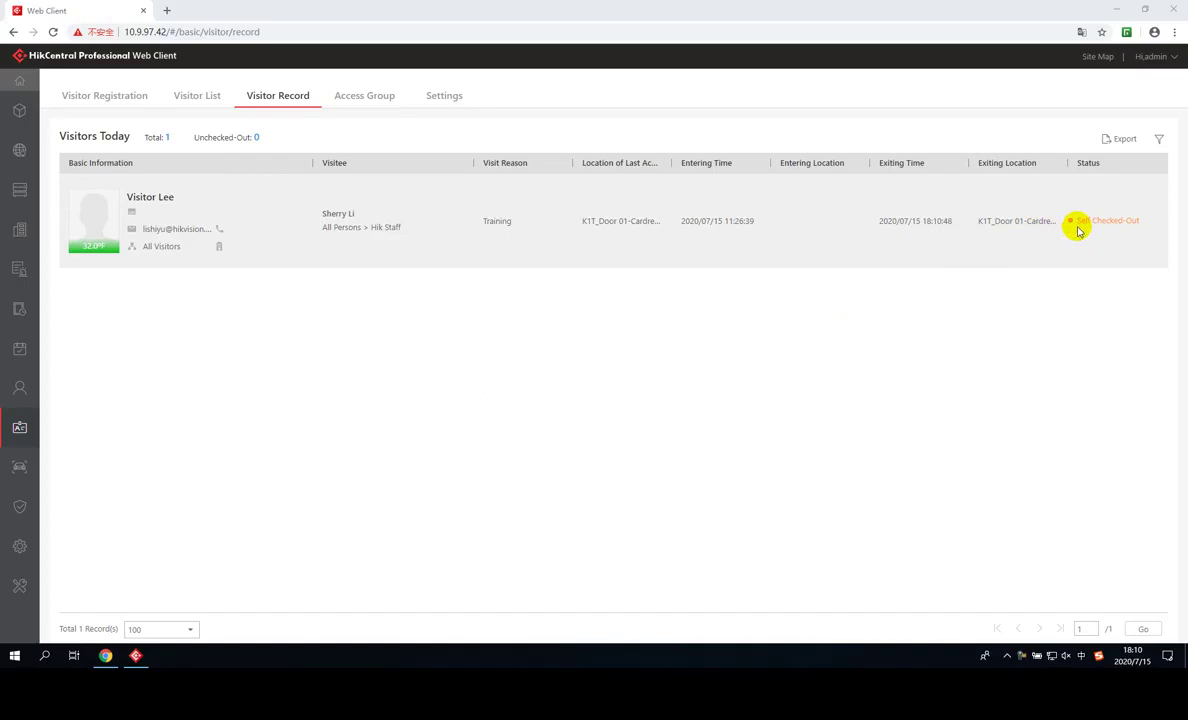
Export the visitor records with a confirmed password, then open the downloaded Visitor Records file in Excel
left_click(1110, 138)
left_click(1092, 175)
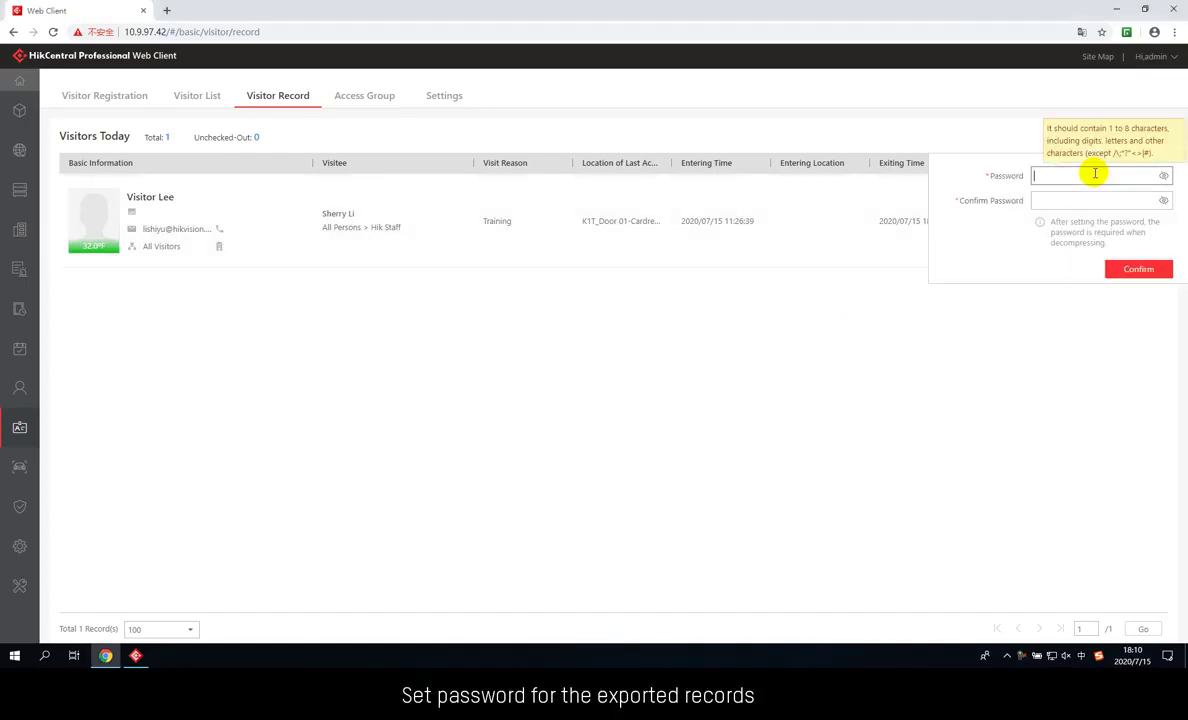
type("1234")
left_click(1075, 200)
type("12")
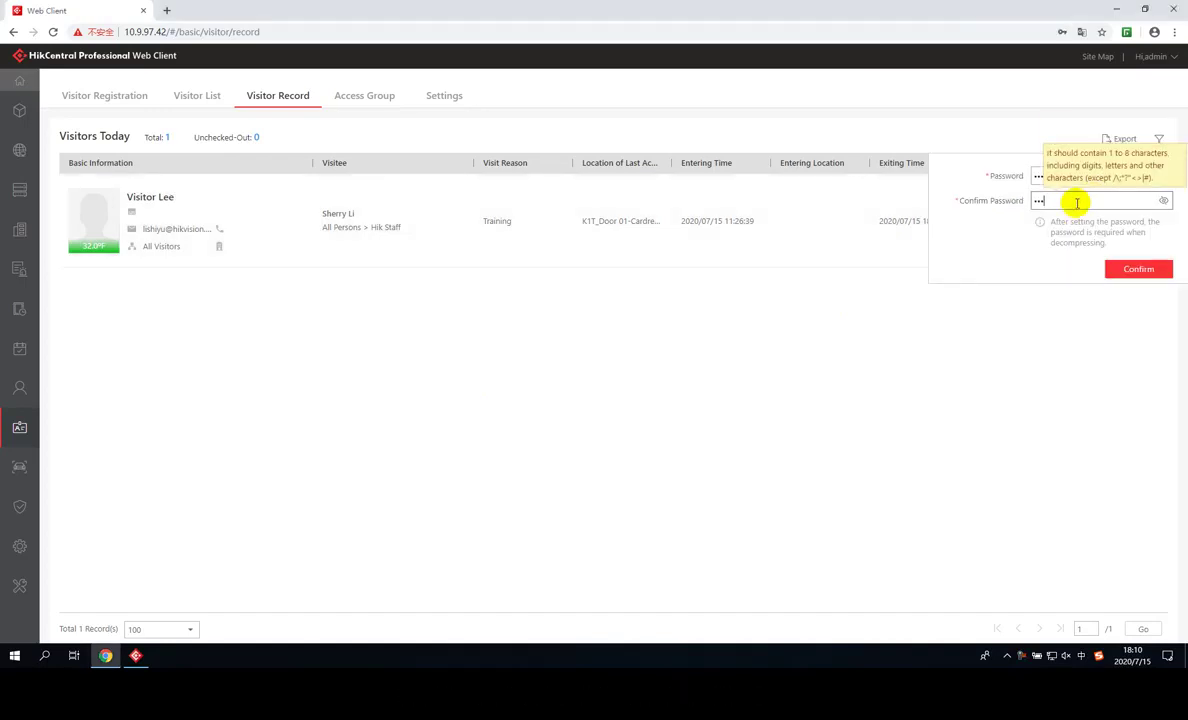
type("34")
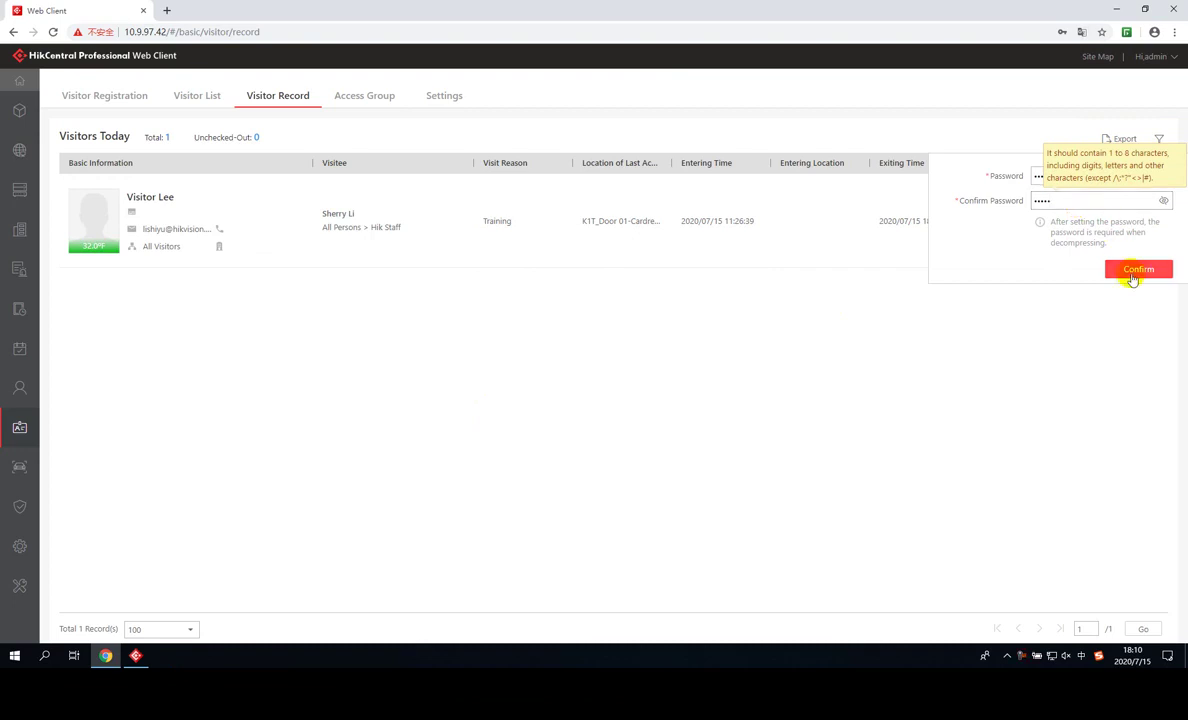
left_click(1135, 270)
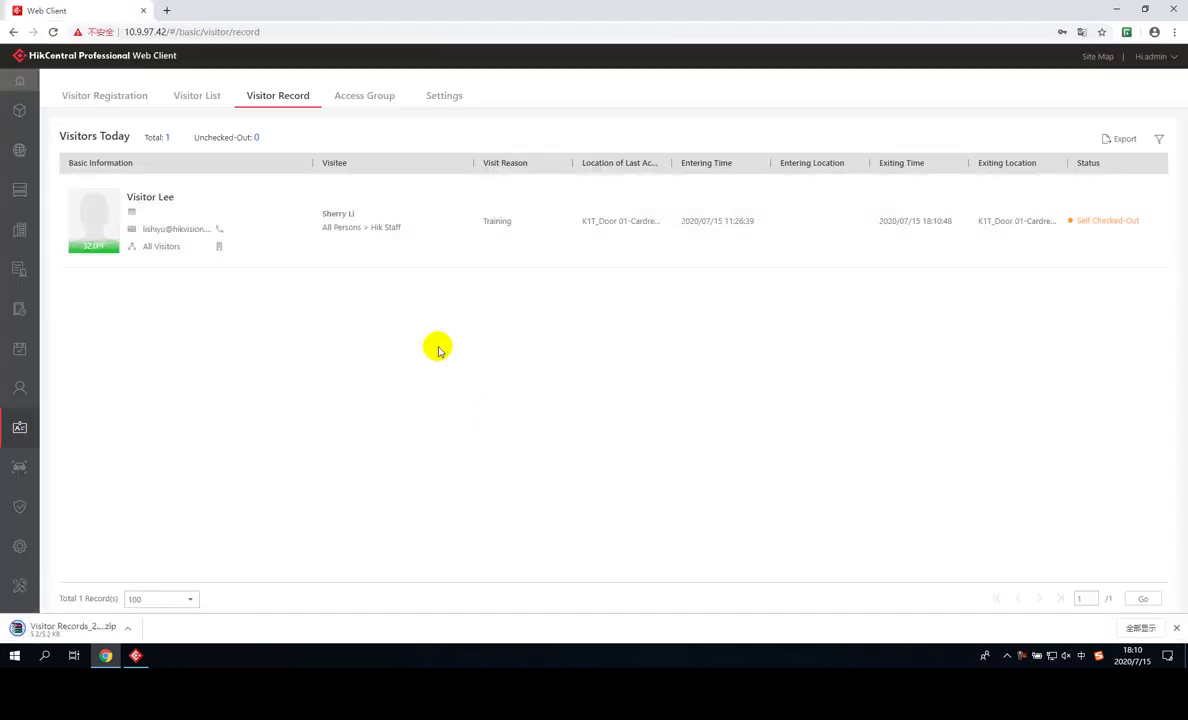
left_click(130, 630)
double_click(167, 146)
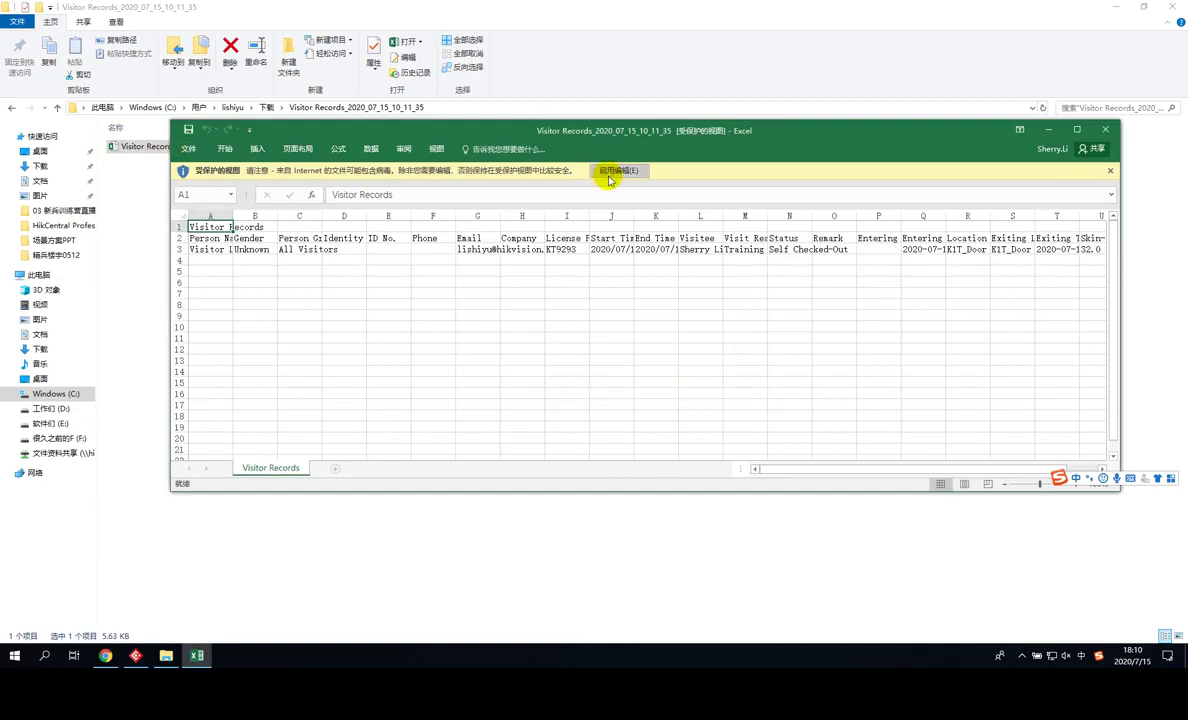
Enable editing on the exported sheet and maximize the Excel window
left_click(609, 172)
left_click(578, 376)
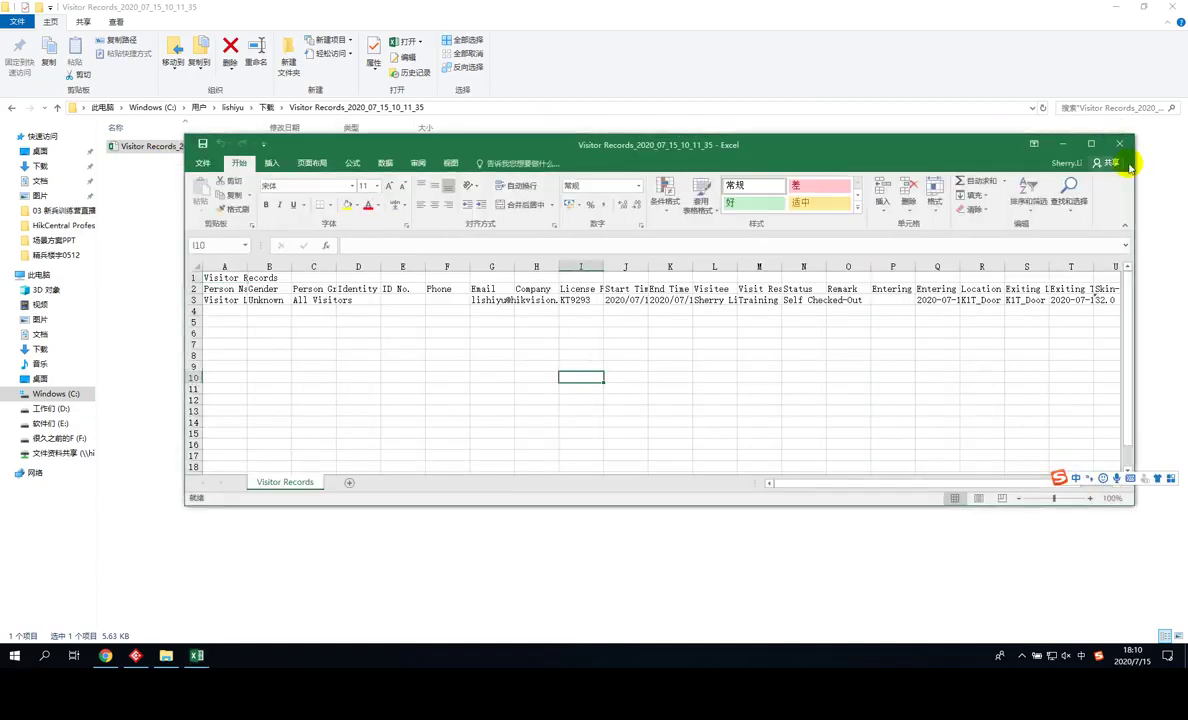
left_click(1091, 144)
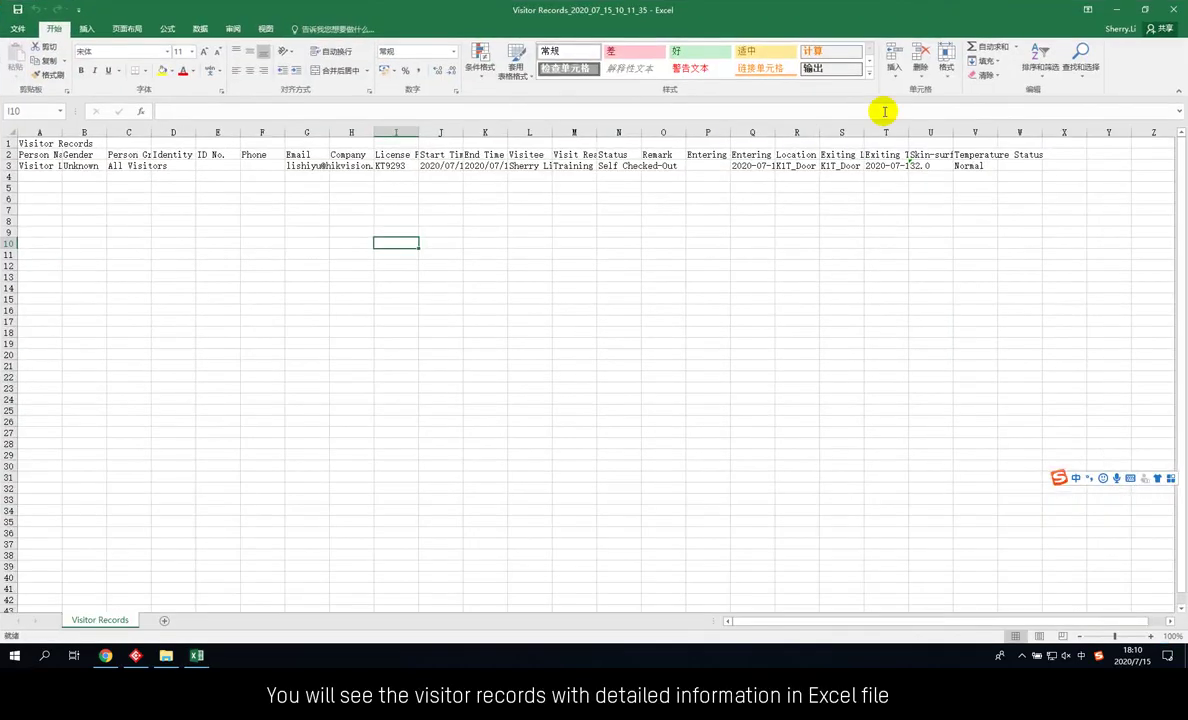
Check the visitor's row 3 details, then widen columns Q (Entering Time) and S (Exiting Location)
left_click(38, 165)
left_click(300, 166)
left_click(402, 167)
left_click(577, 166)
left_click(620, 165)
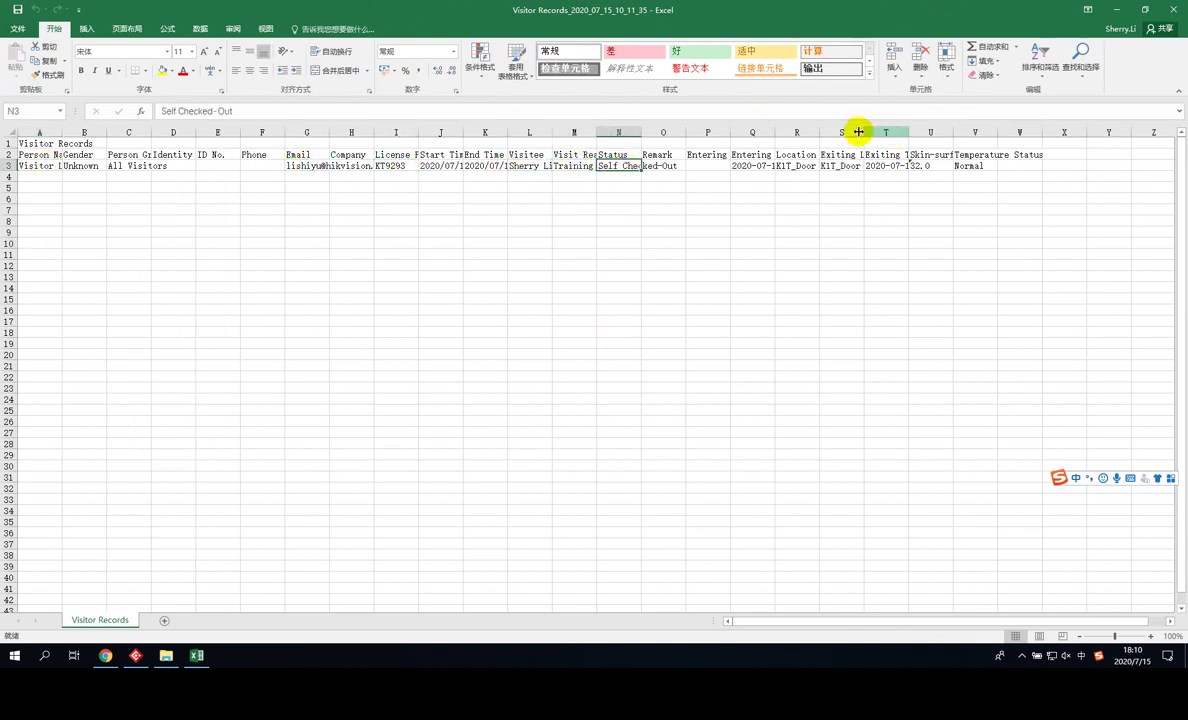
left_click_drag(774, 133, 800, 133)
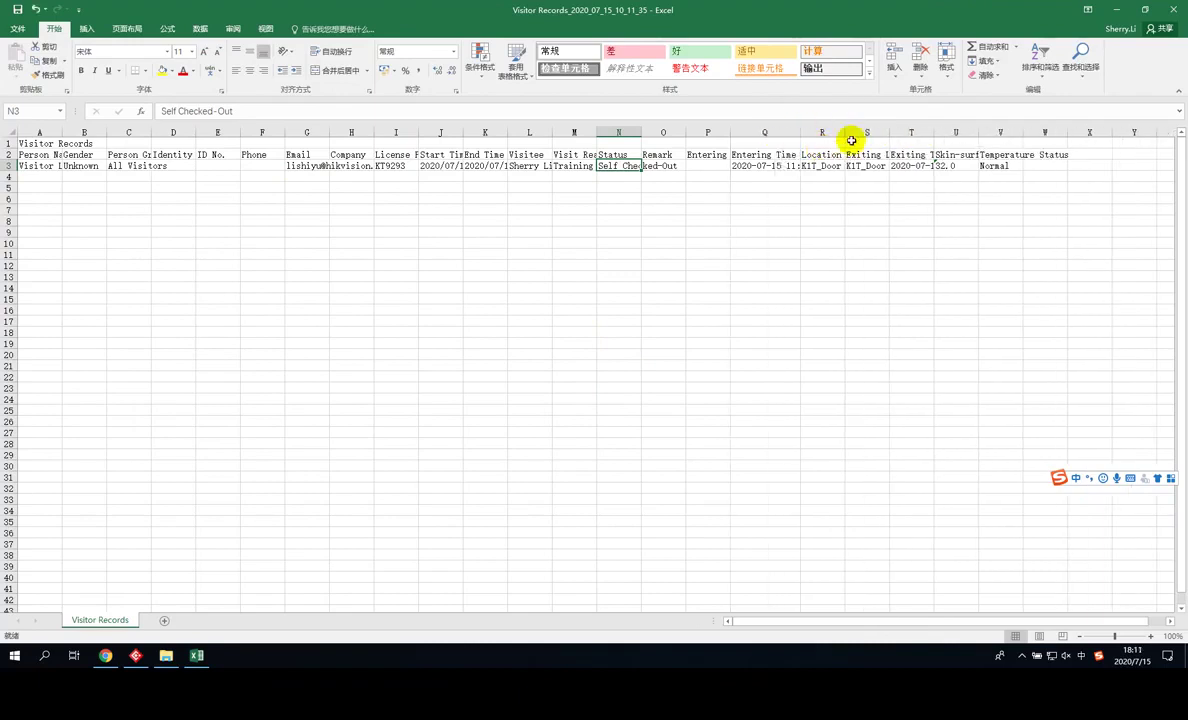
left_click_drag(887, 133, 955, 134)
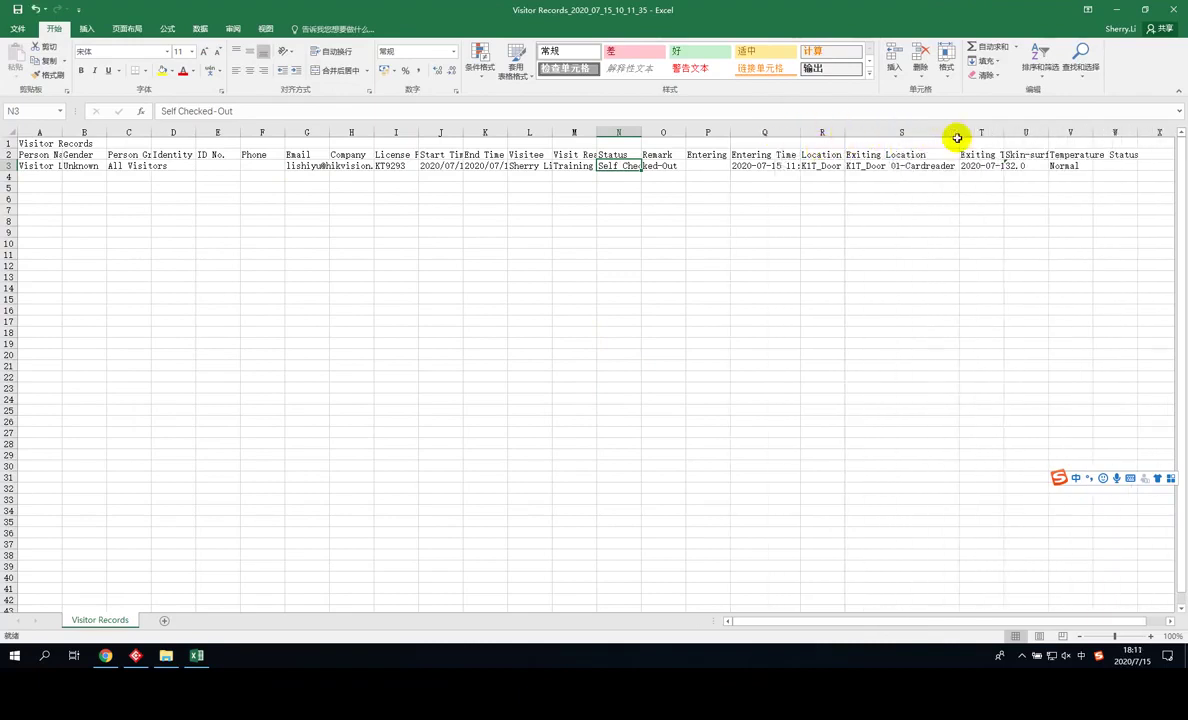